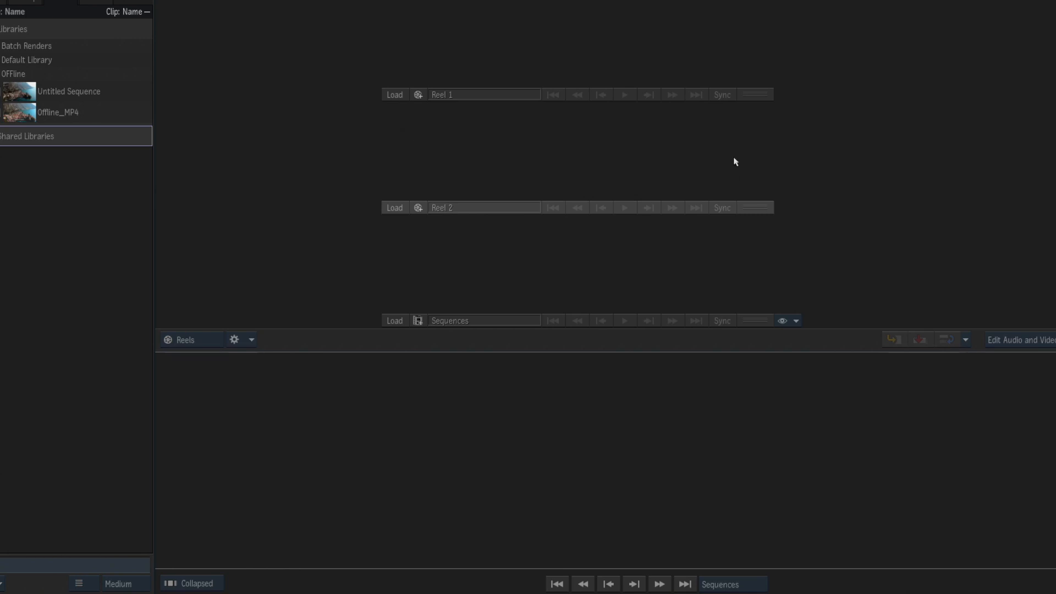
Load the Offline_MP4 clip from the Offline library onto Reel 2.
double_click(124, 116)
left_click_drag(141, 104, 499, 166)
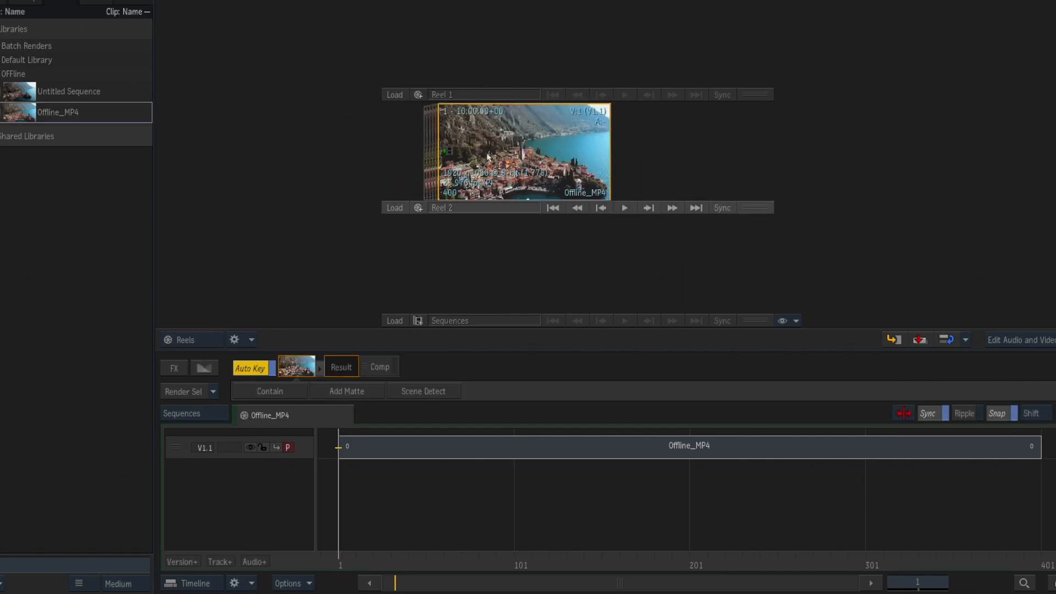
left_click_drag(455, 200, 467, 181)
Scrub through the Offline_MP4 clip on the reel to examine its shot changes.
double_click(526, 145)
left_click_drag(497, 326, 922, 270)
left_click_drag(820, 322, 555, 269)
key("Escape")
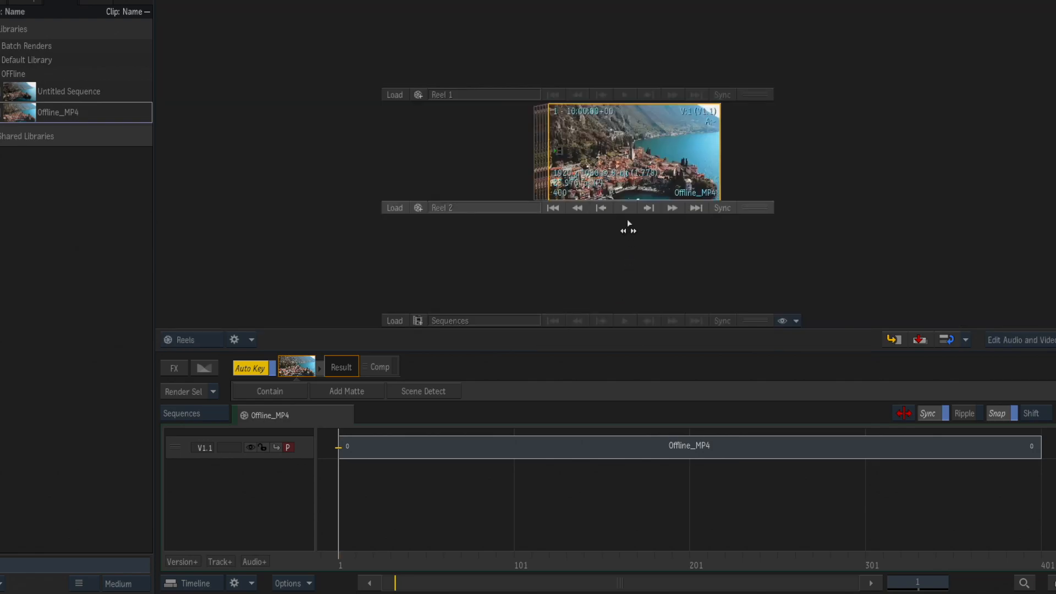
left_click(631, 147)
left_click(634, 151)
left_click(623, 149)
left_click_drag(638, 166, 605, 163)
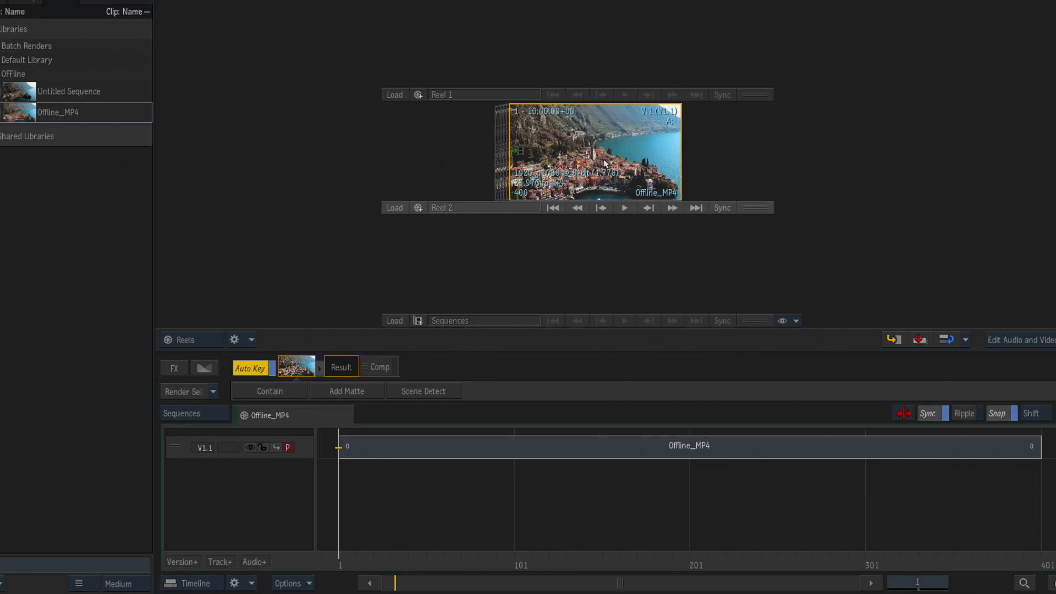
Unfold the clip's frames, try a manual cut at frame 39 where the shot changes, and undo it.
double_click(607, 146)
left_click_drag(532, 192, 648, 172)
key("ctrl+v")
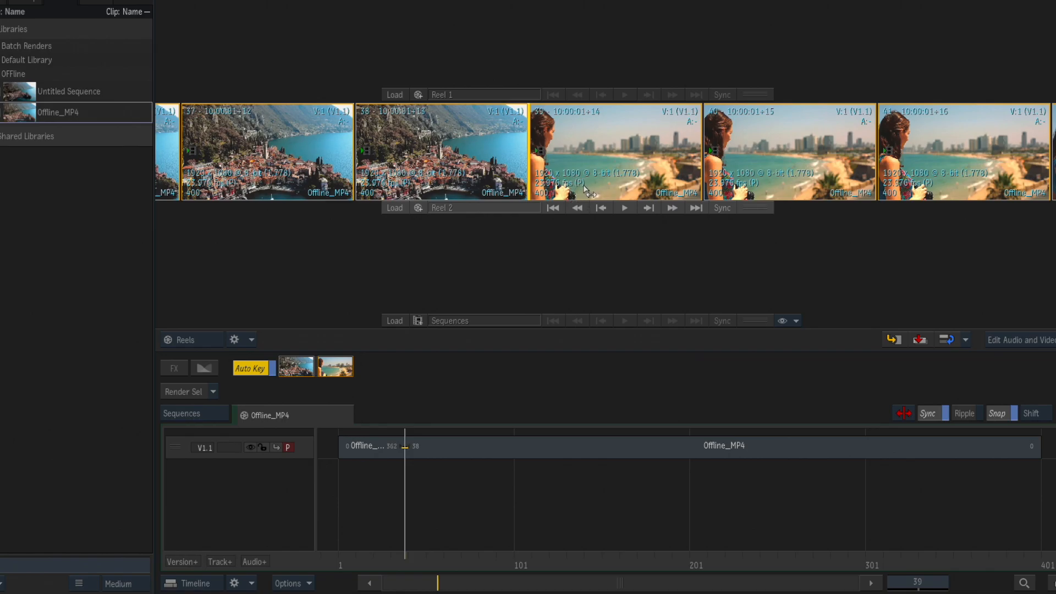
key("ctrl+z")
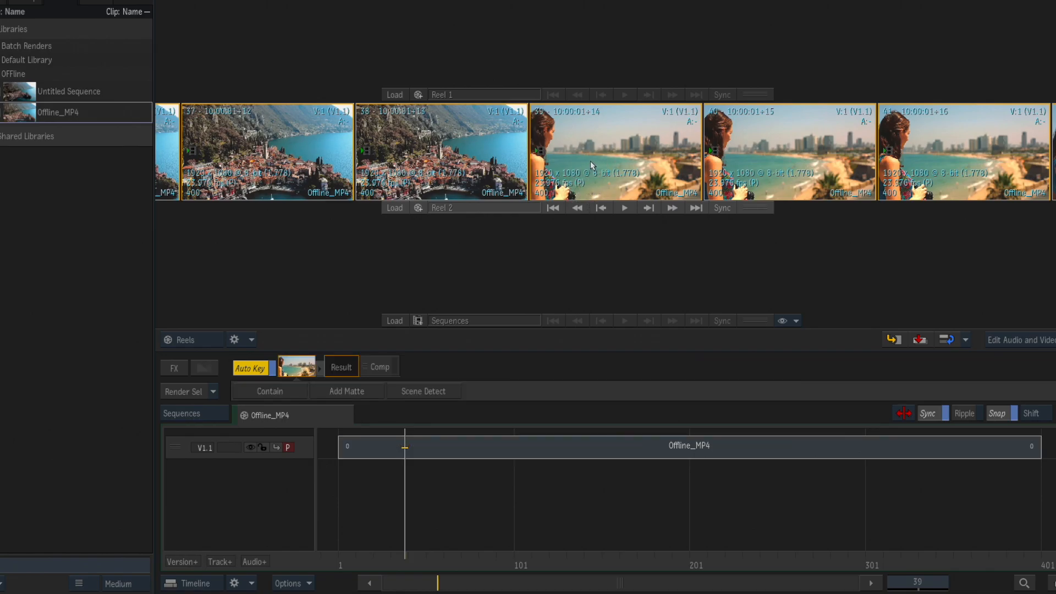
Run Scene Detect on the Offline_MP4 segment in the timeline.
left_click(453, 456)
right_click(384, 452)
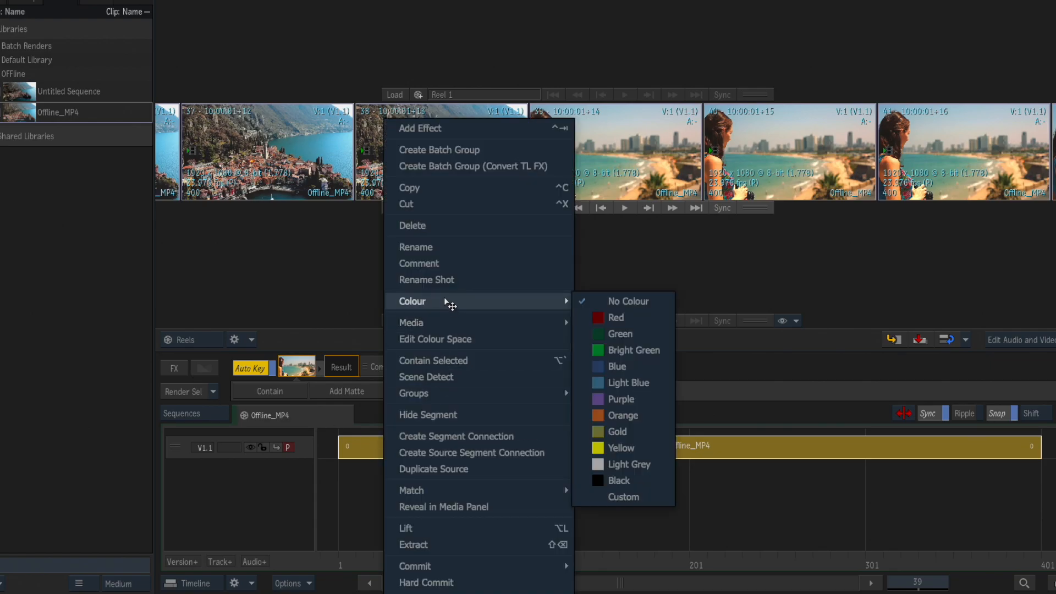
left_click(360, 446)
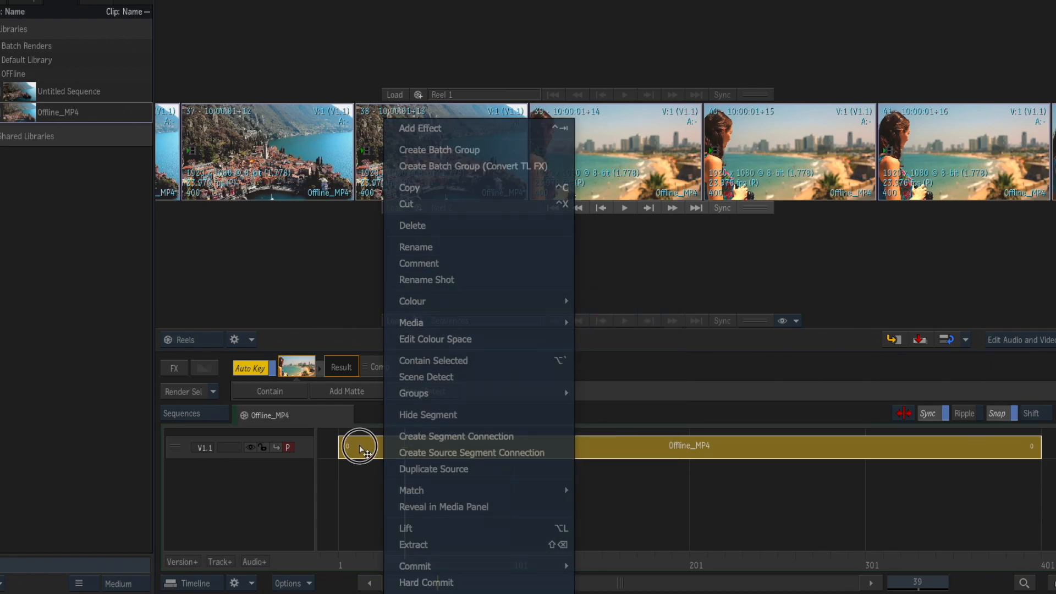
right_click(366, 443)
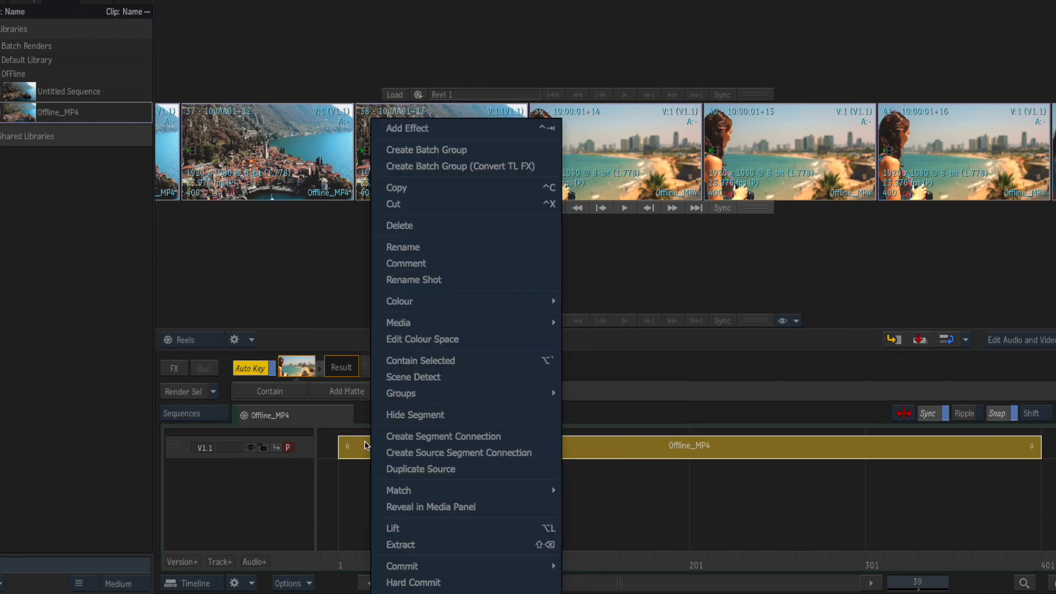
left_click(438, 380)
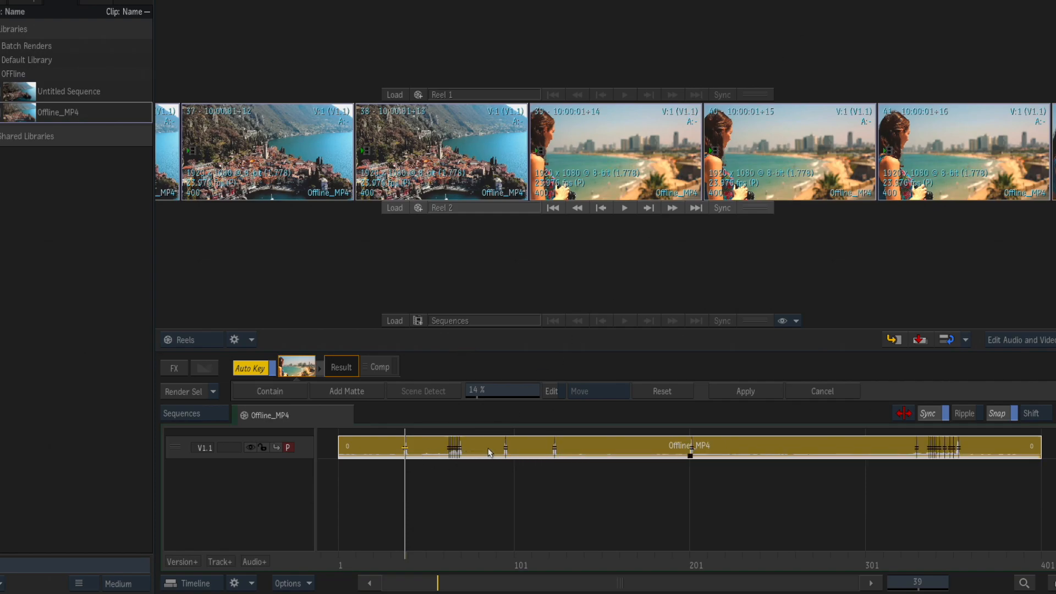
Review the detected cuts, set the scene detection threshold to 29 %, and apply the cuts.
left_click_drag(464, 551, 931, 484)
left_click_drag(933, 568, 347, 532)
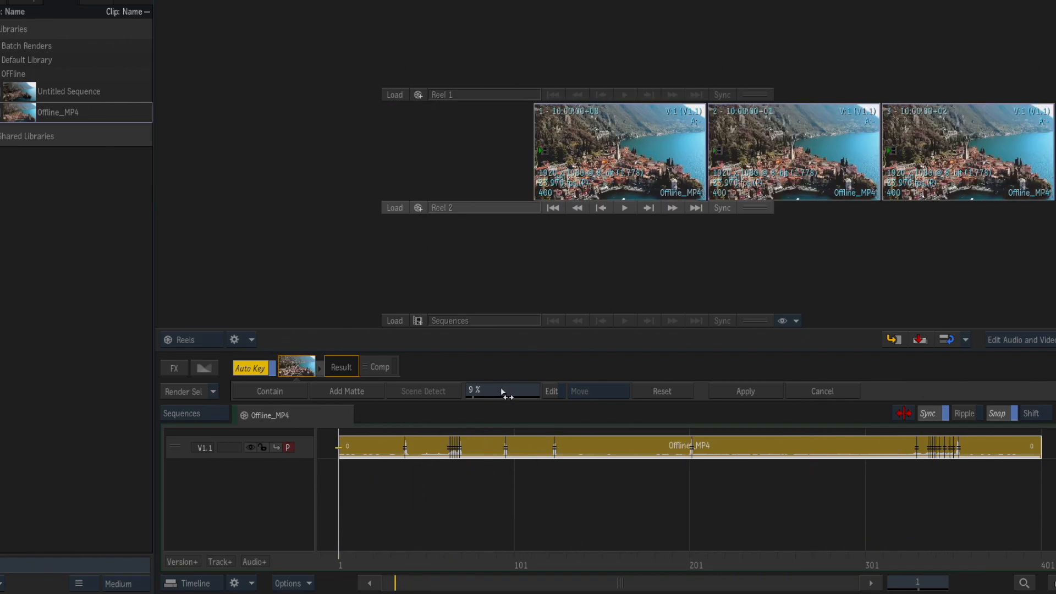
left_click_drag(487, 390, 515, 392)
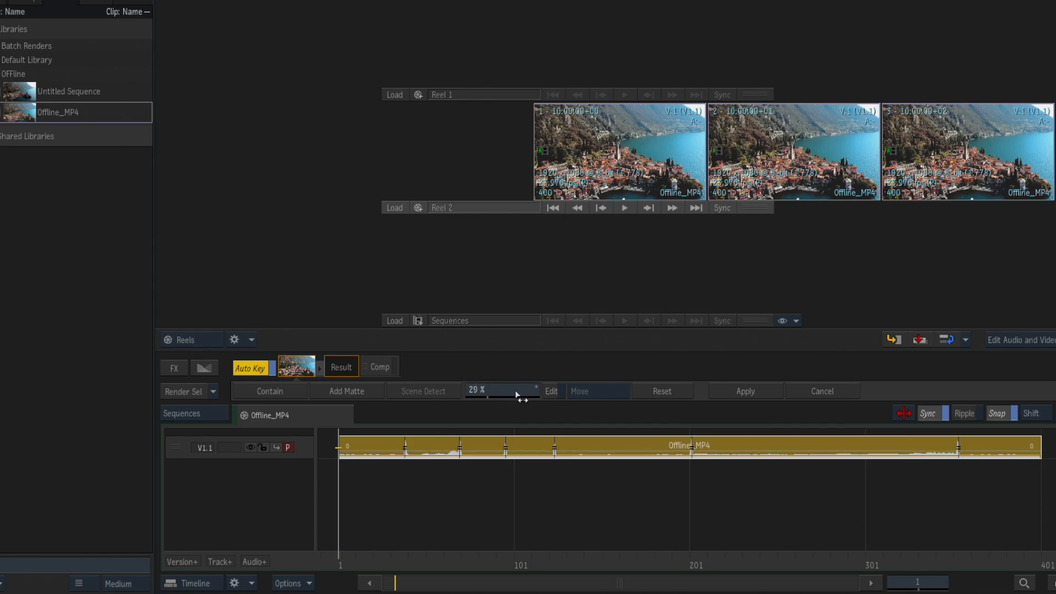
left_click_drag(388, 559, 674, 471)
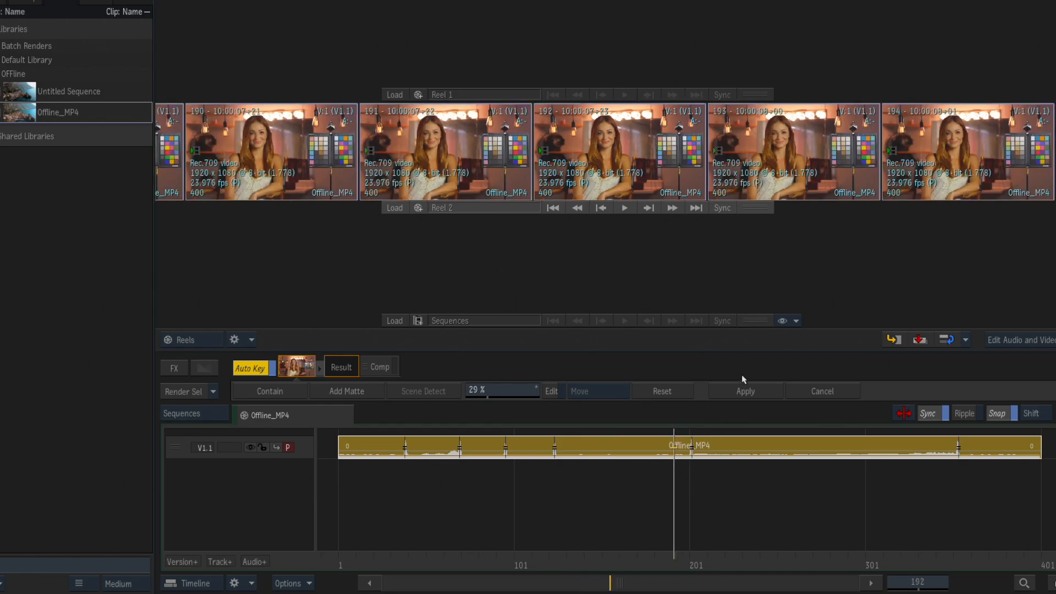
left_click(753, 397)
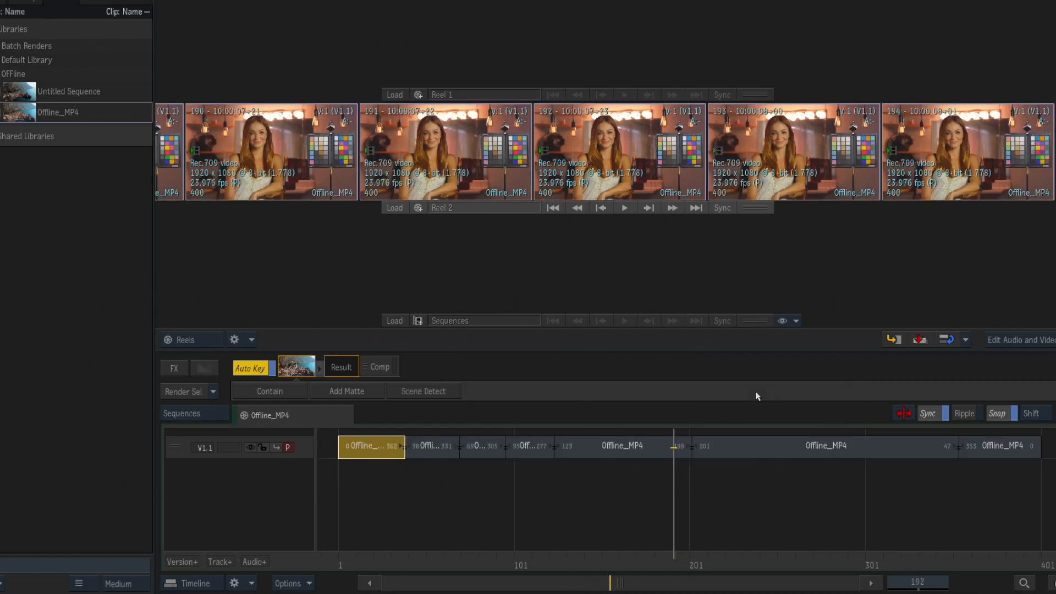
Check each new cut in the timeline against the shot changes in the footage.
left_click(394, 562)
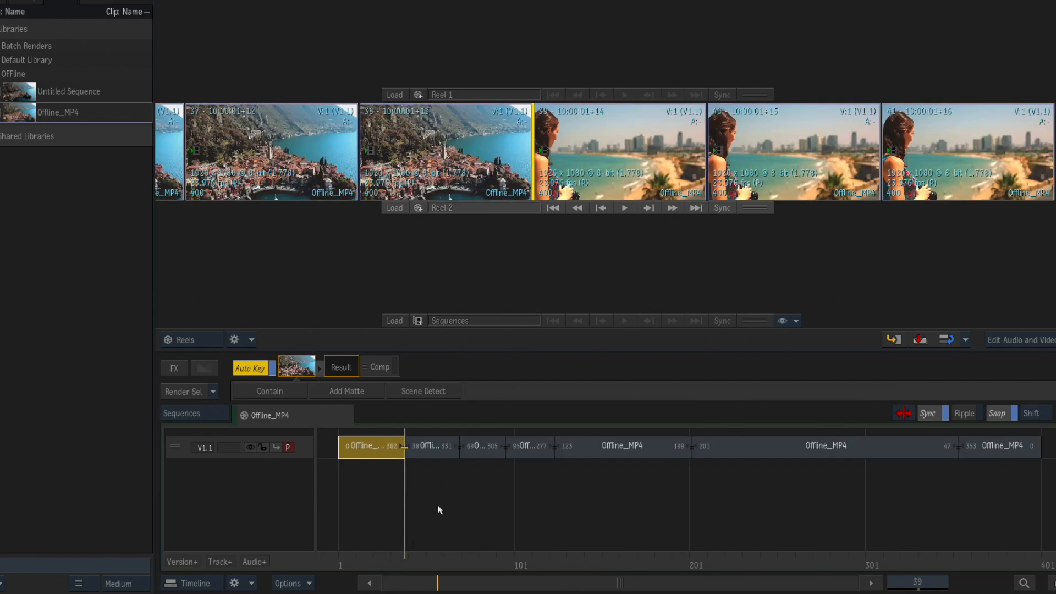
left_click(450, 559)
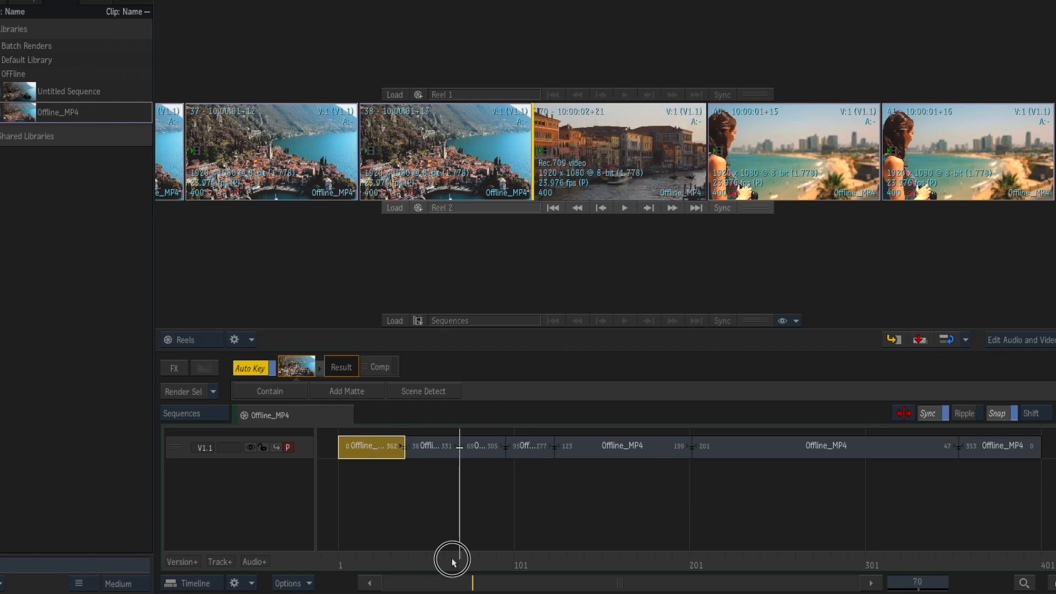
left_click(524, 565)
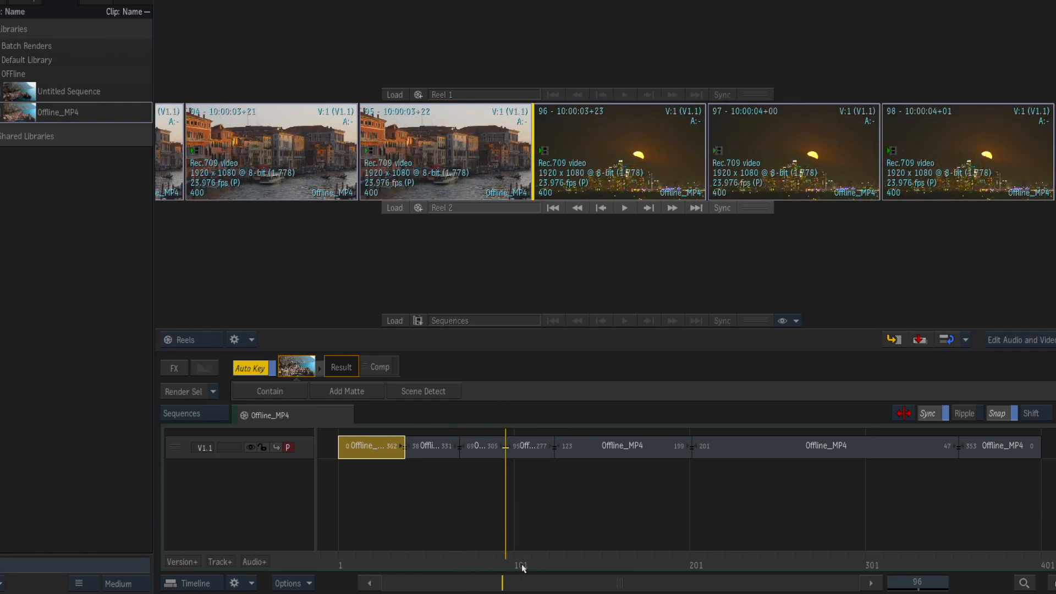
left_click(550, 567)
left_click_drag(651, 559, 410, 521)
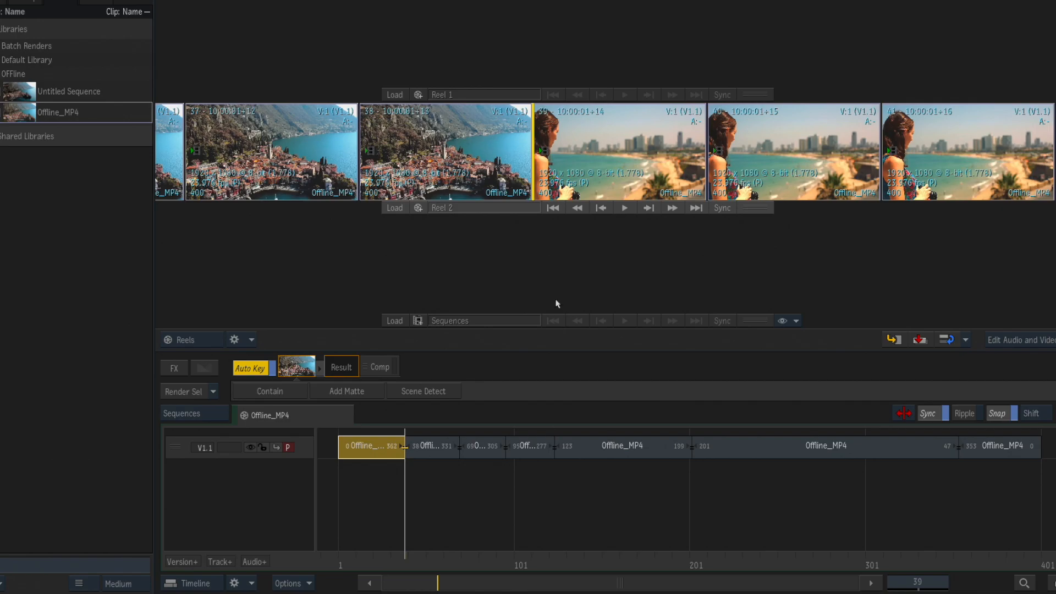
left_click_drag(408, 561, 432, 549)
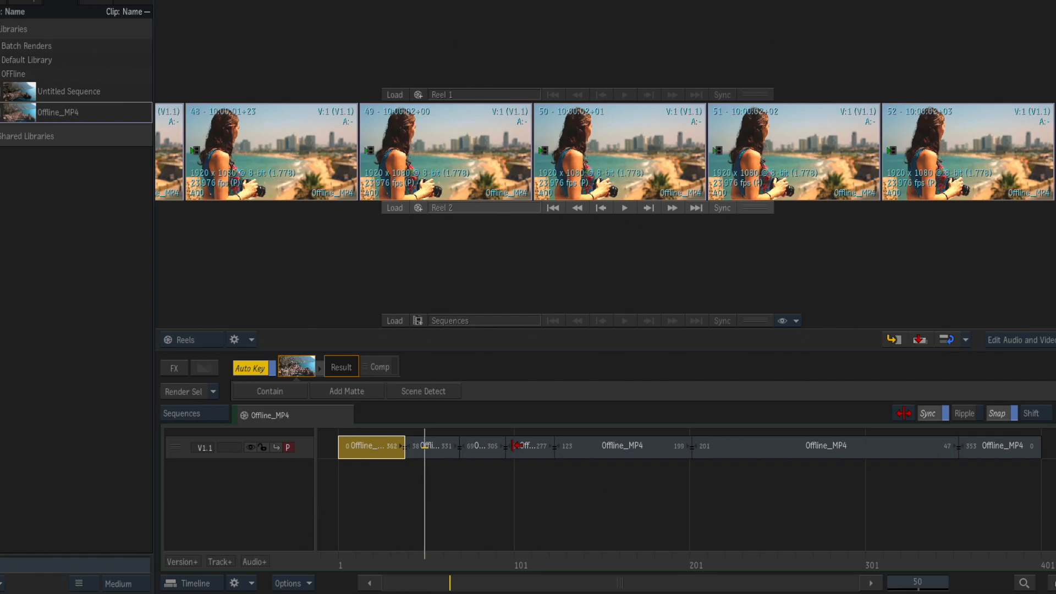
left_click_drag(391, 556, 260, 497)
Select all segments in the timeline and consolidate their handles to 0 frames.
key("ctrl+a")
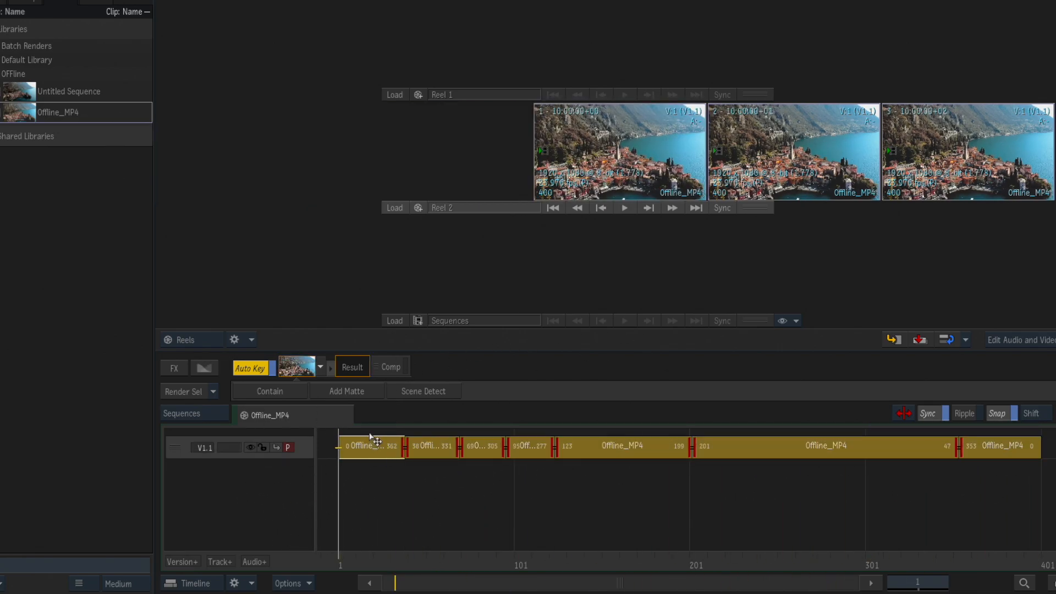
mouse_move(383, 552)
left_mouse_down()
mouse_move(420, 538)
mouse_move(387, 542)
left_mouse_up()
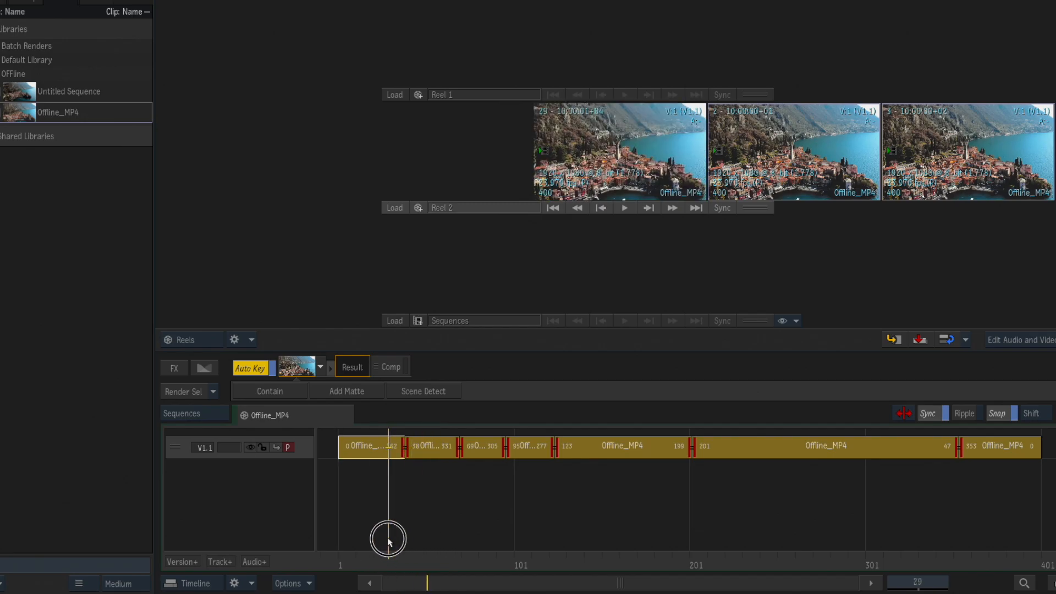
right_click(388, 451)
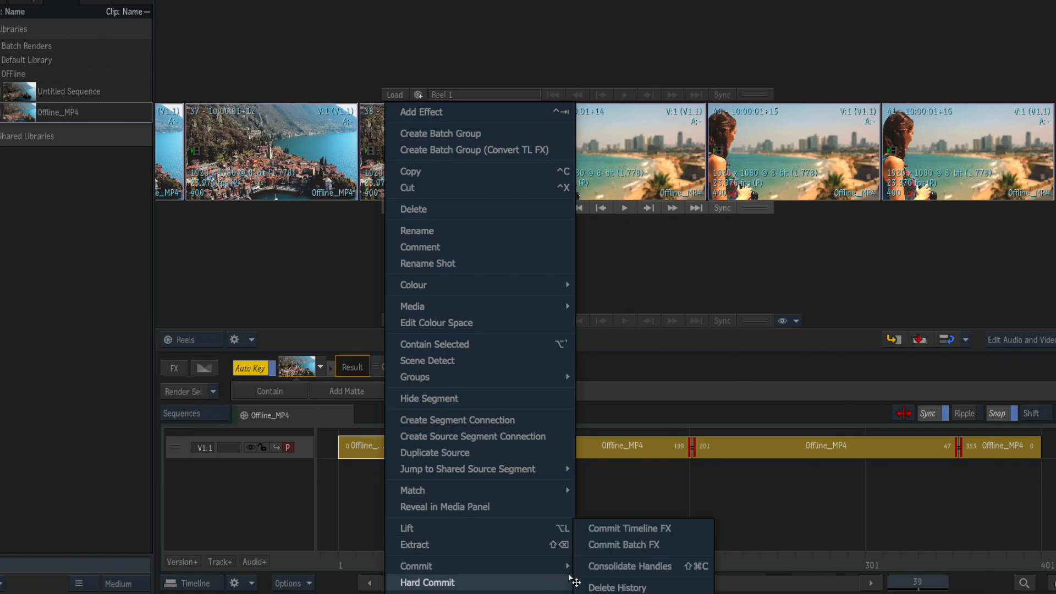
left_click(617, 570)
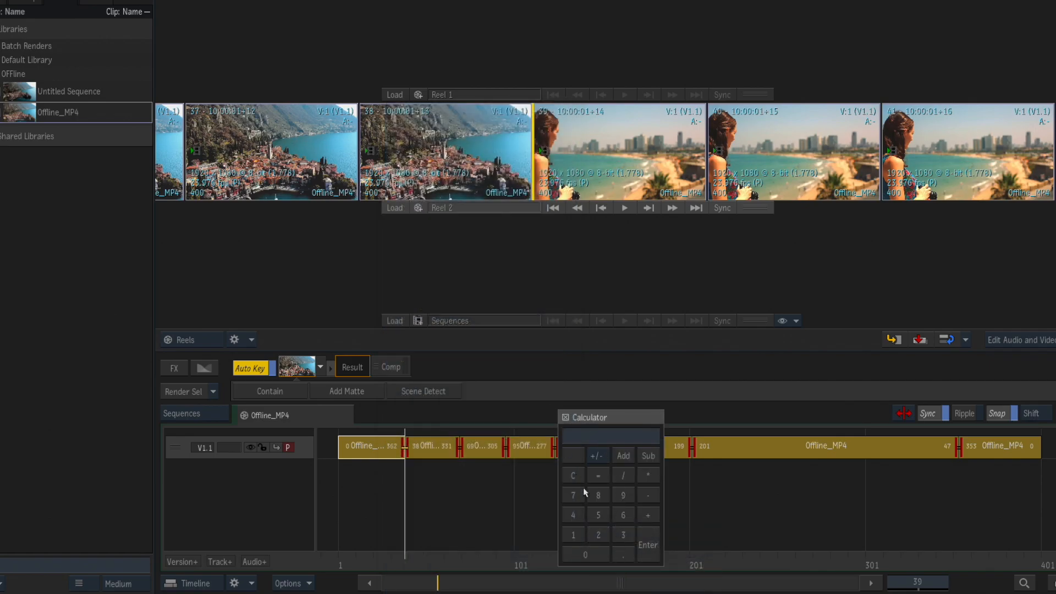
left_click(585, 554)
key("Return")
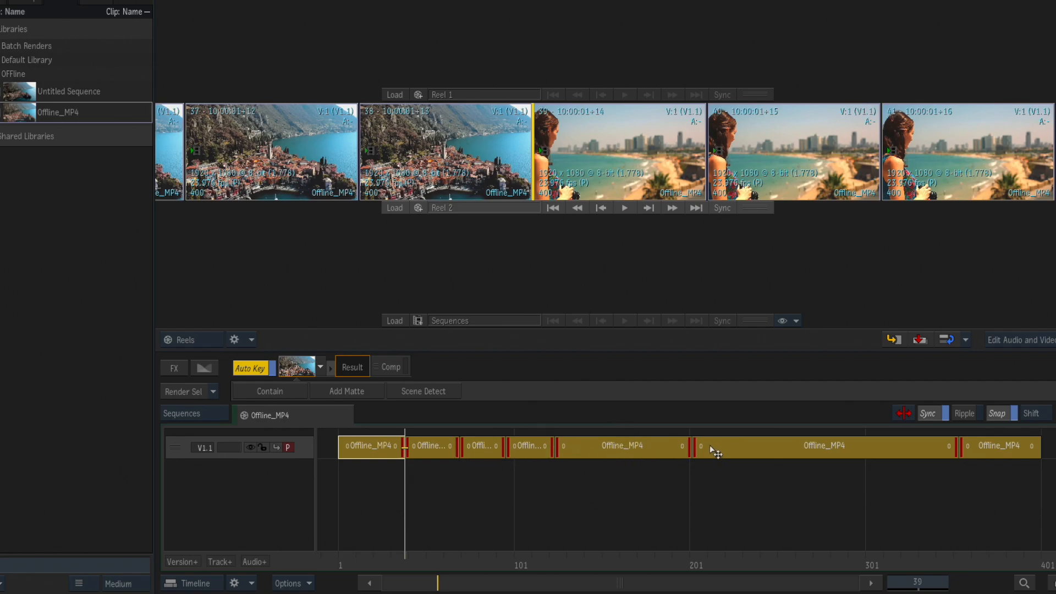
Start renaming all selected segments, replacing the existing name pattern with "sh".
left_click_drag(425, 566, 230, 519)
left_click(304, 446)
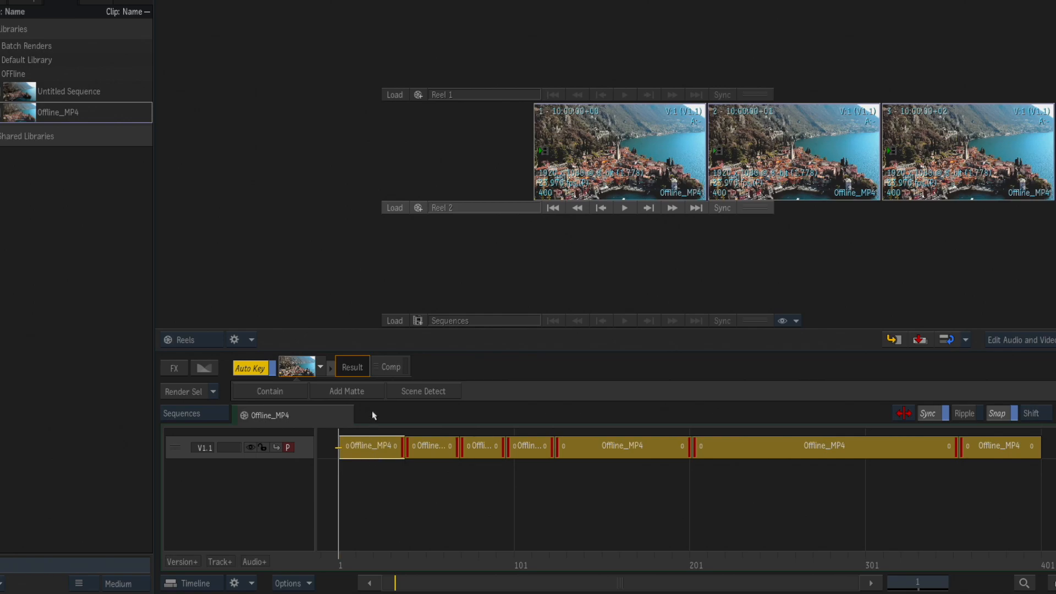
right_click(371, 453)
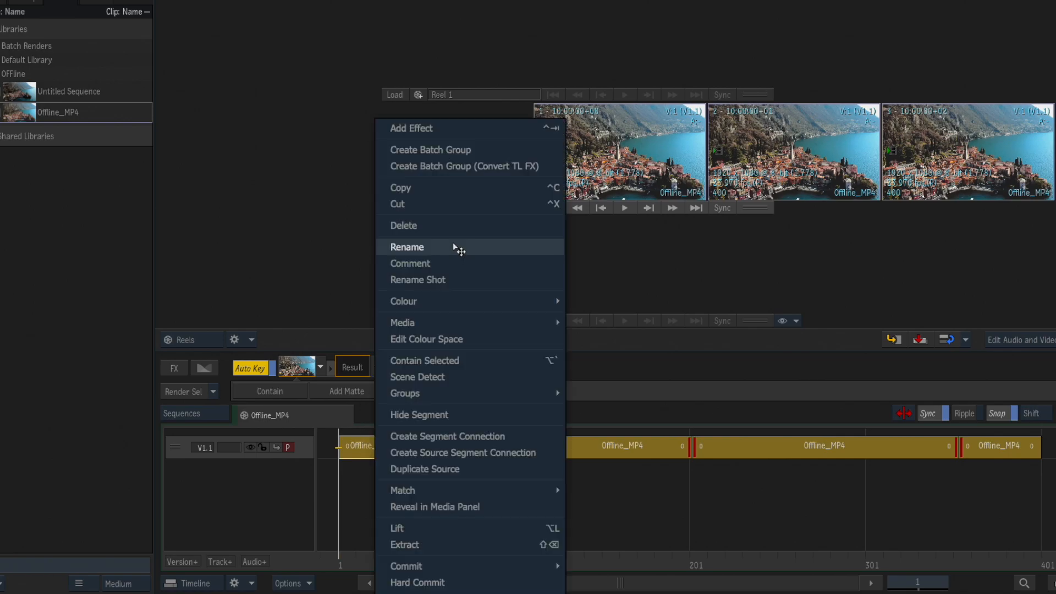
left_click(421, 248)
left_click_drag(400, 283, 249, 282)
key("BackSpace")
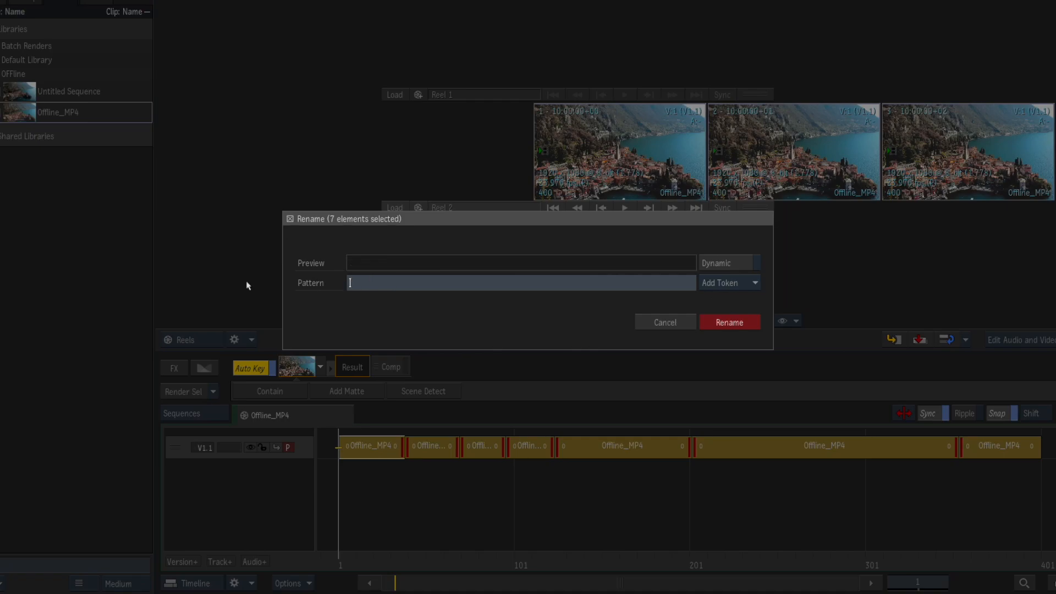
type("sh")
key("BackSpace")
key("BackSpace")
type("s")
key("BackSpace")
type("sh")
Append the Segment Index token to the "sh" pattern and apply the rename to the segments.
left_click(740, 283)
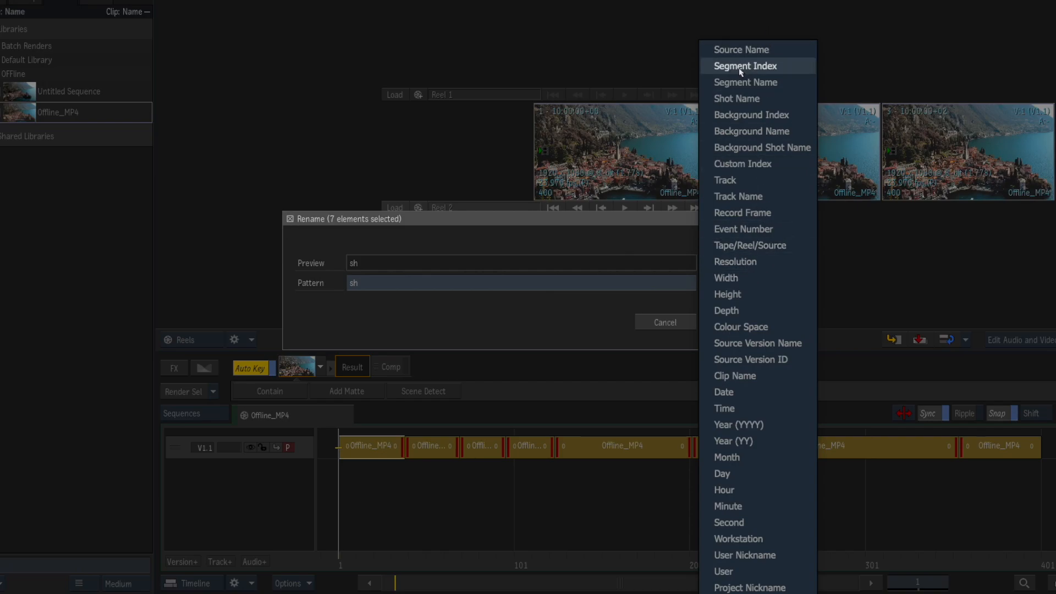
left_click(785, 67)
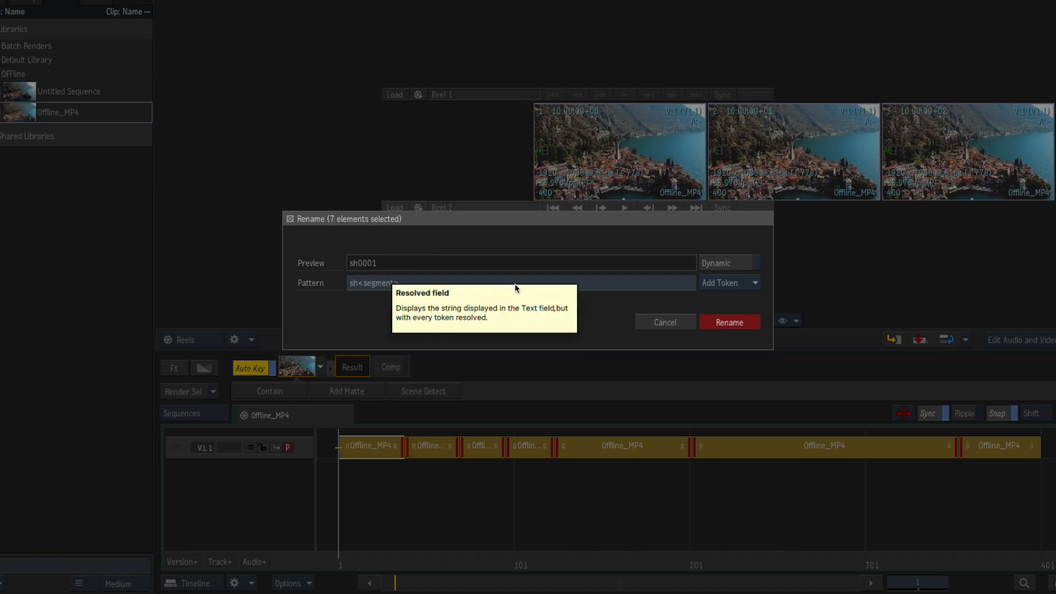
left_click(734, 324)
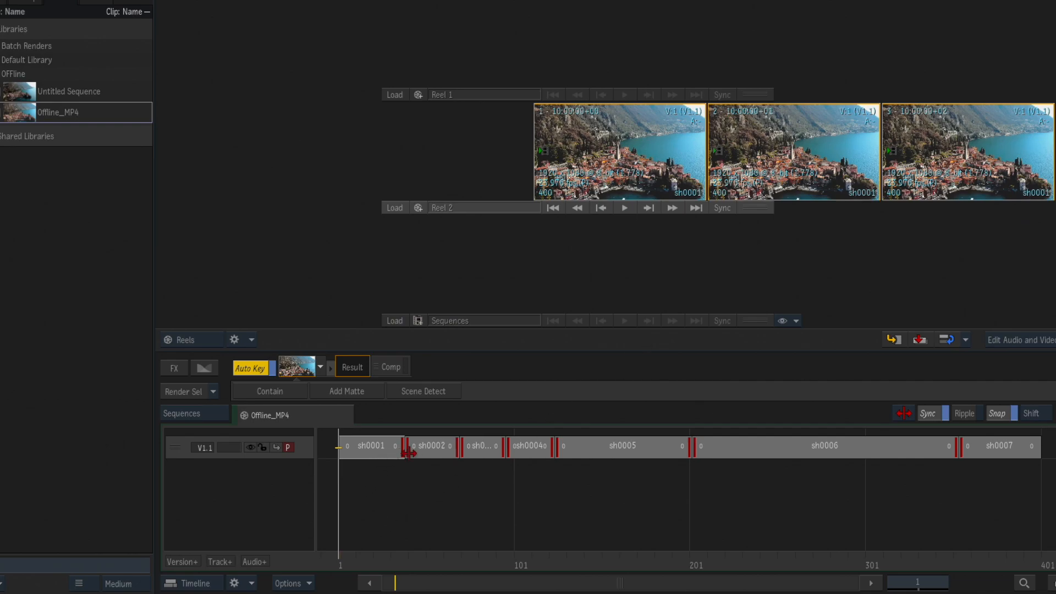
left_click_drag(506, 579, 508, 532)
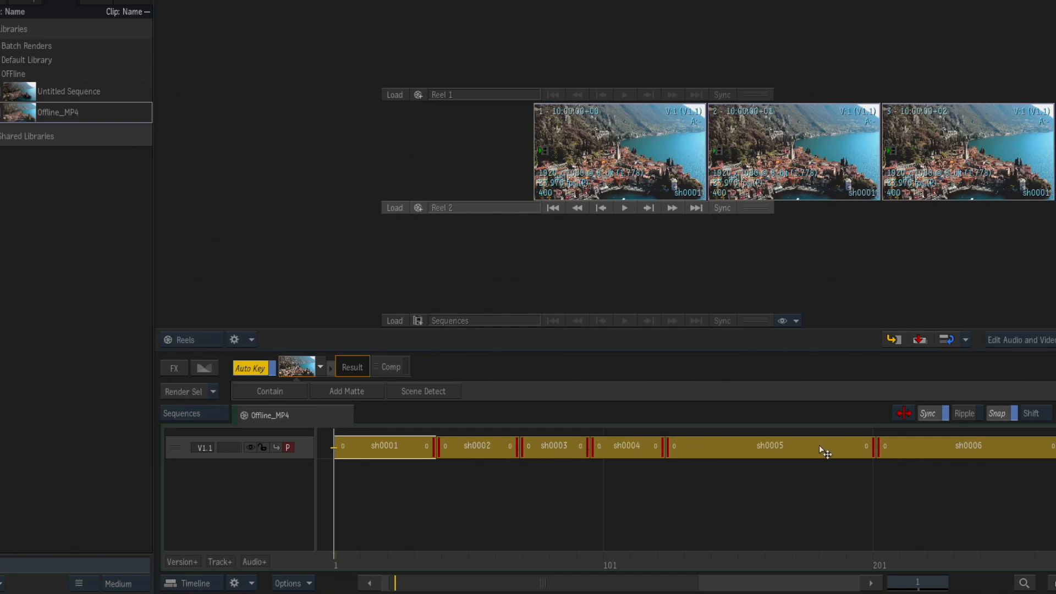
left_click(1052, 580)
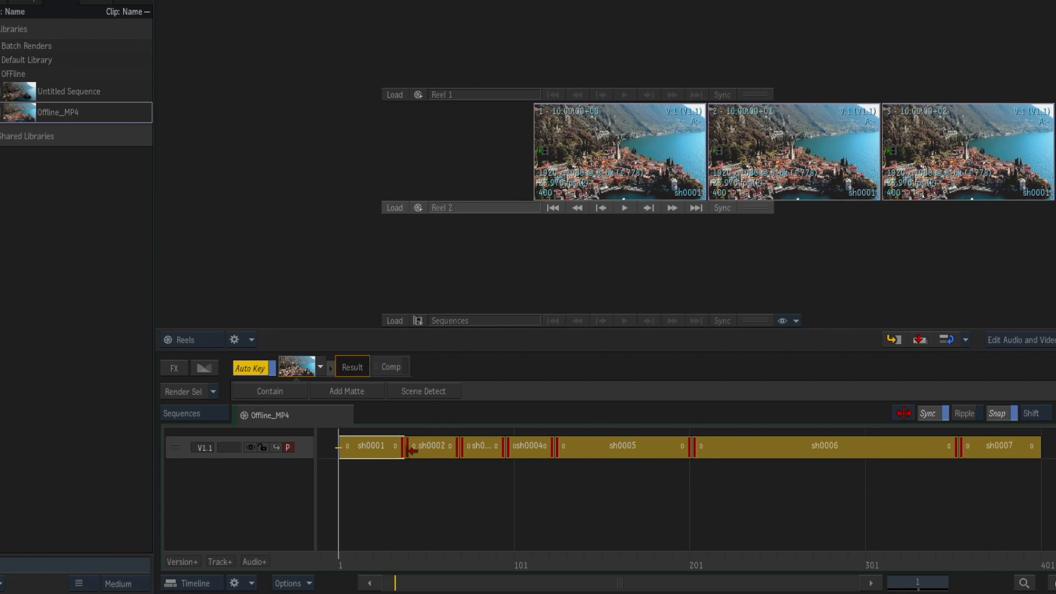
Rename all segments again with the pattern sh<segment##> for two-digit shot numbering.
right_click(370, 447)
left_click(417, 245)
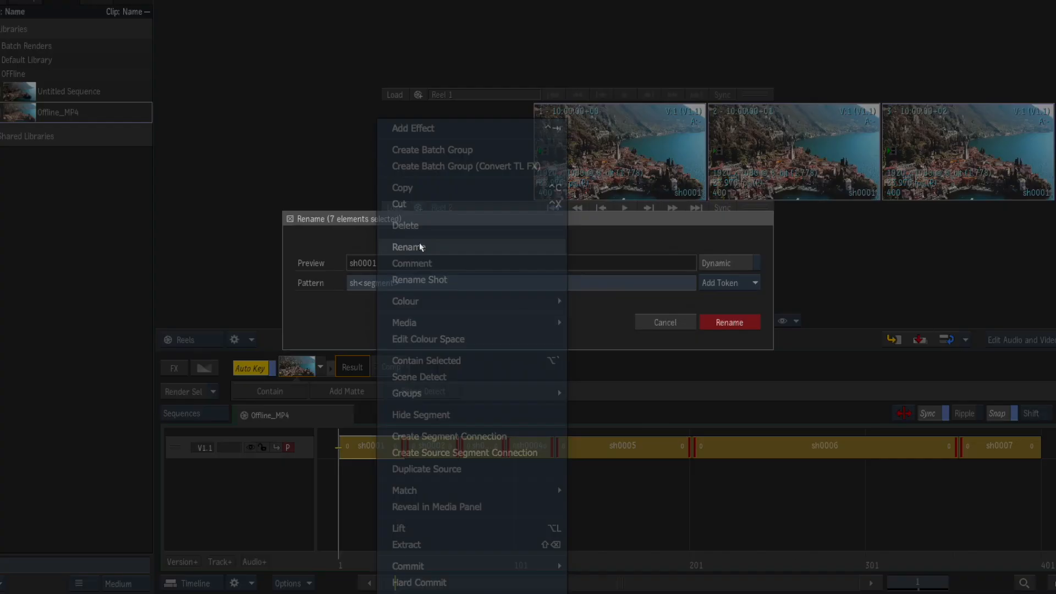
left_click(394, 282)
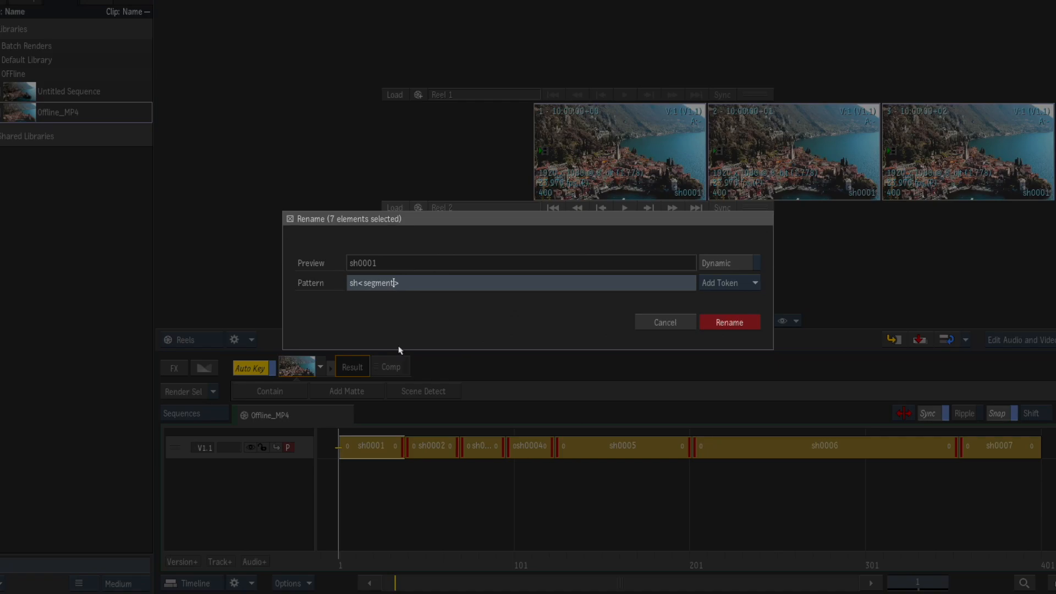
type("##")
type("########")
key("BackSpace")
key("BackSpace")
key("BackSpace")
key("BackSpace")
key("BackSpace")
key("BackSpace")
key("BackSpace")
type("#")
key("BackSpace")
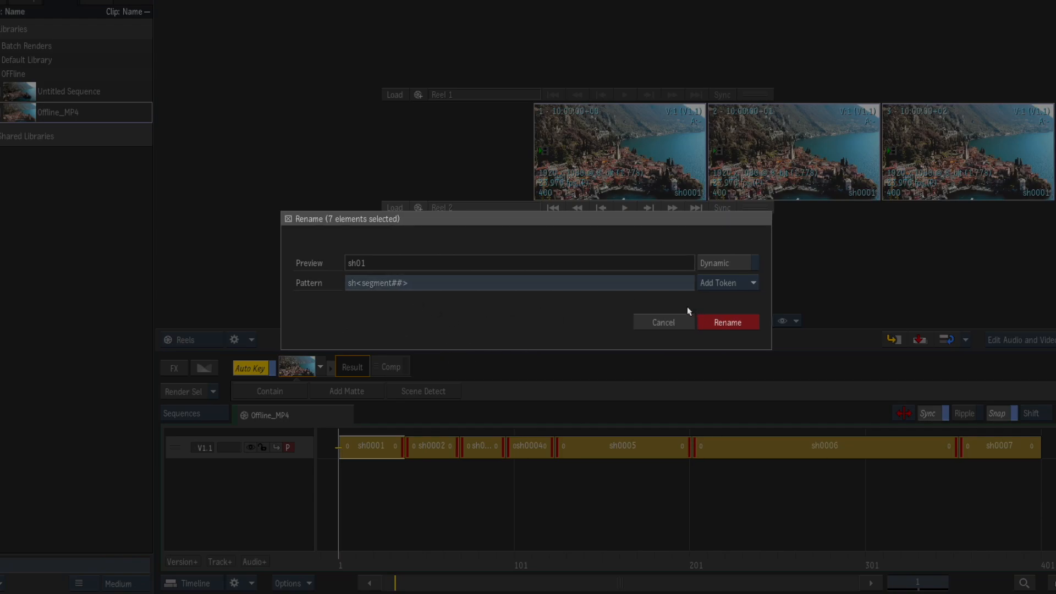
left_click(732, 323)
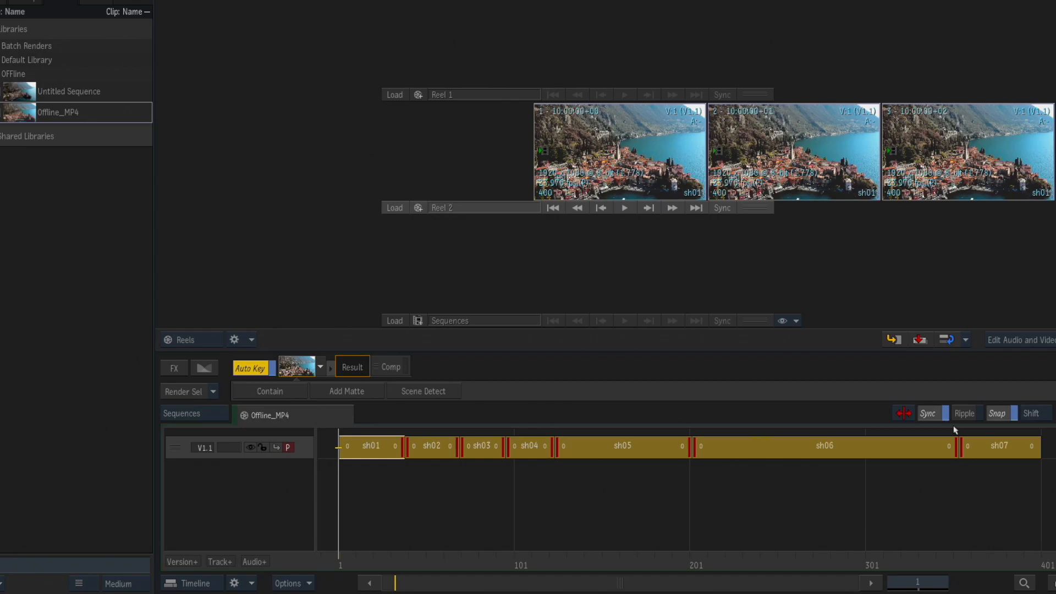
Bring the Untitled Sequence from the library into the Sequences reel and scrub through its frames.
left_click_drag(559, 547, 217, 523)
left_click_drag(142, 94, 547, 255)
left_click_drag(460, 305, 532, 305)
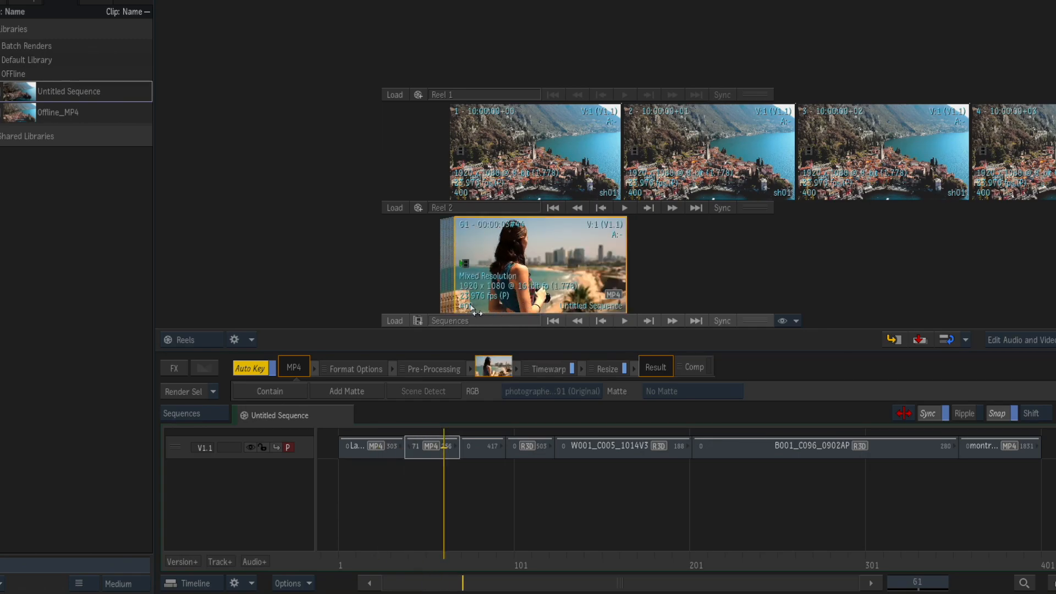
left_click_drag(470, 307, 572, 302)
Collapse the expanded Offline_MP4 frames in Reel 2 into a single clip and compare it with the Untitled Sequence.
left_click(524, 164)
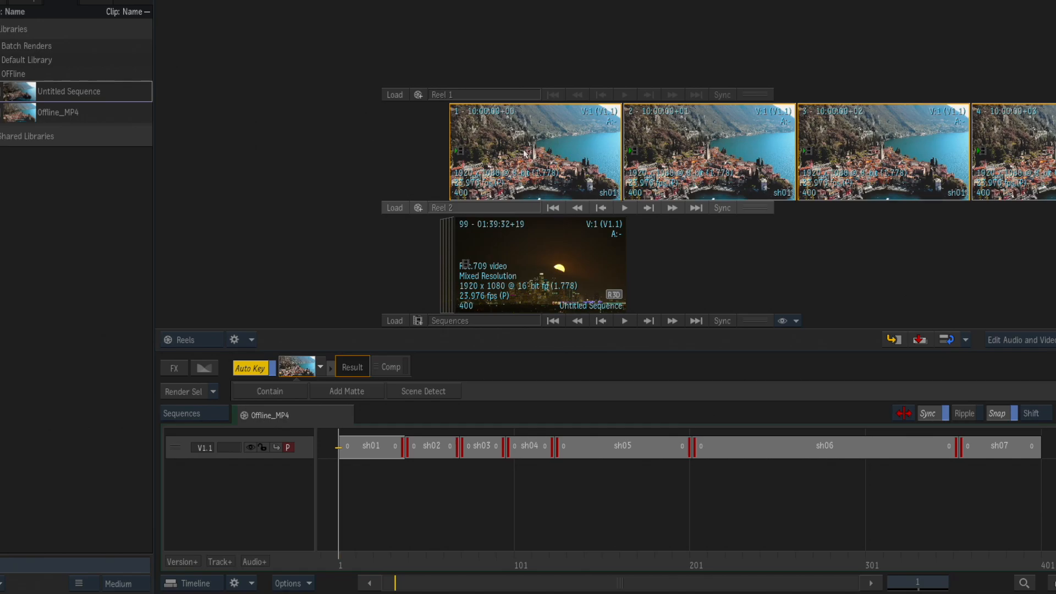
double_click(525, 150)
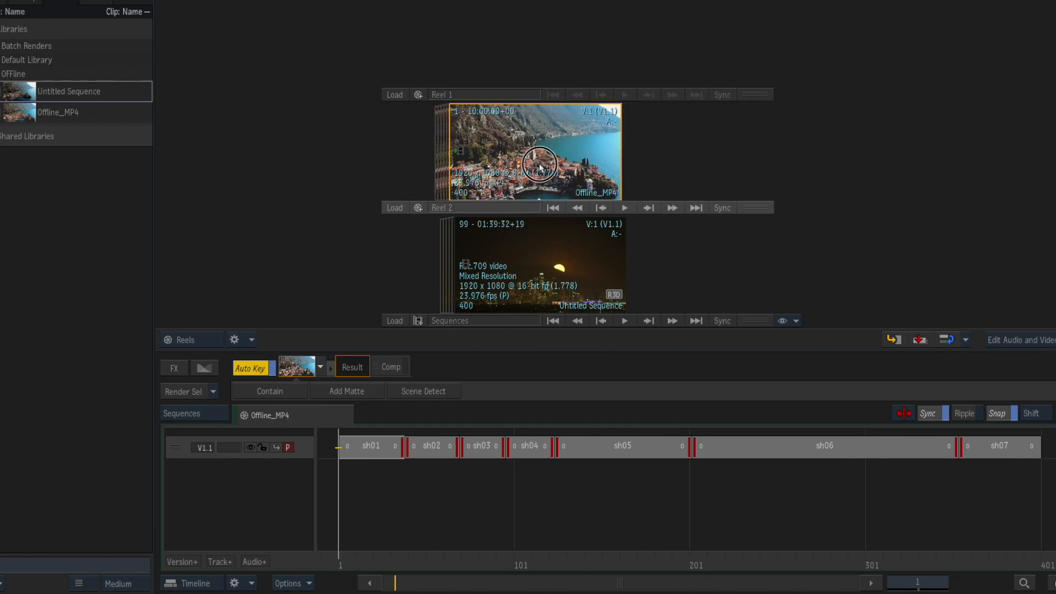
left_click(533, 263)
left_click(524, 164)
left_click(497, 297)
left_click(519, 160)
Create a new sequence in Reel 1 with a duration of 400 frames and no audio tracks.
right_click(542, 25)
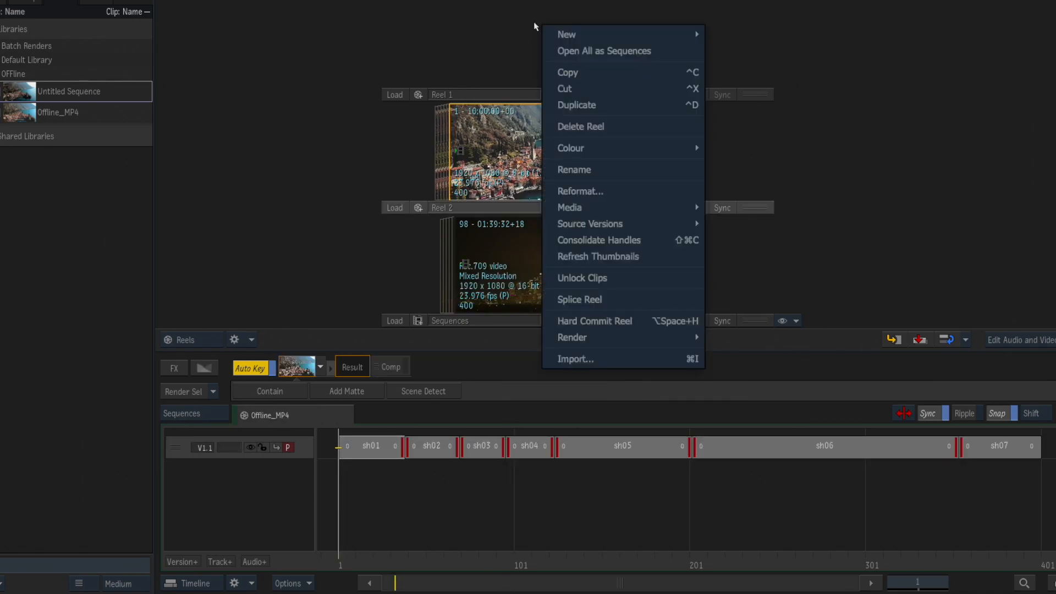
left_click(609, 50)
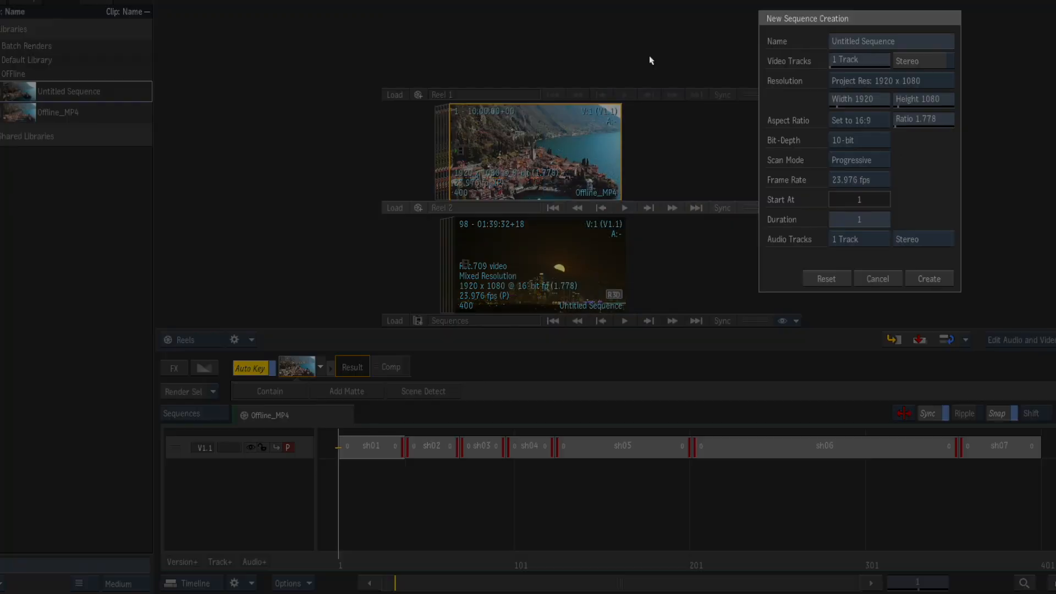
left_click(862, 221)
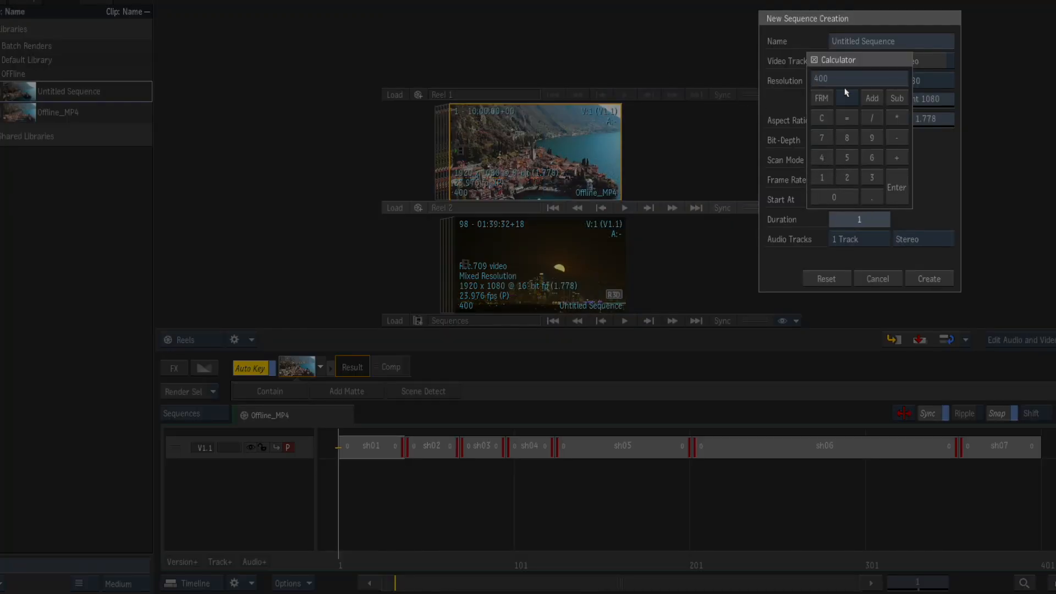
key("Return")
left_click(870, 242)
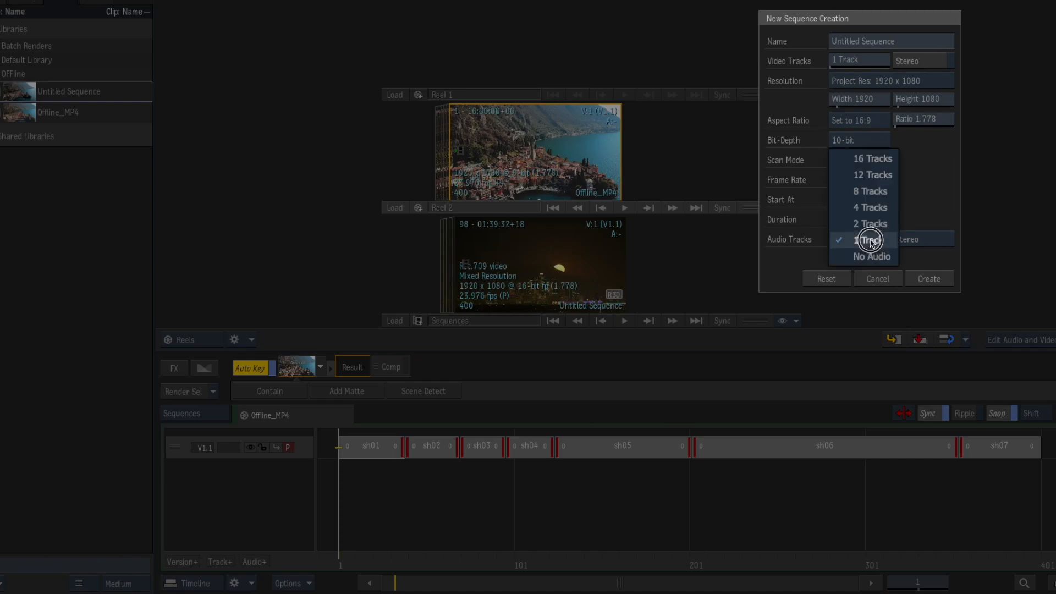
left_click(873, 254)
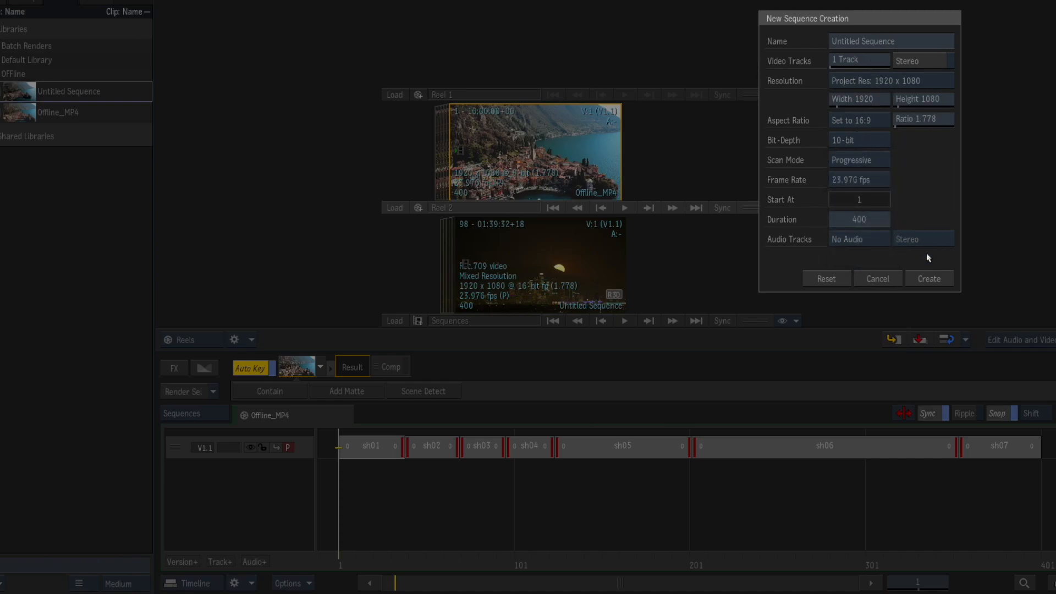
left_click(929, 279)
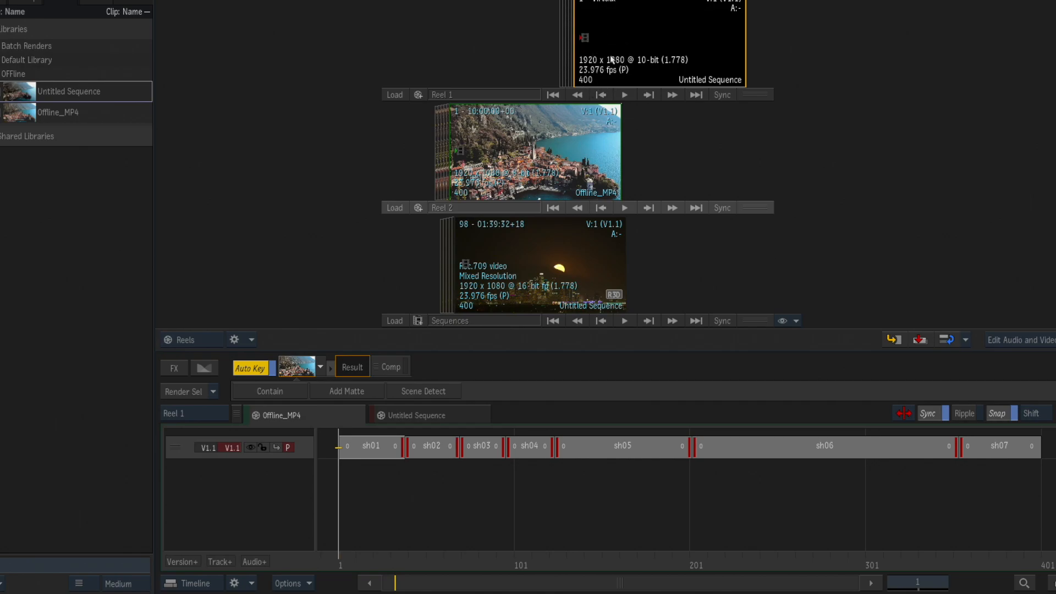
Edit the Offline_MP4 clip onto track V1.1 of the new sequence and the camera-footage sequence onto V1.2 above it.
left_click(442, 413)
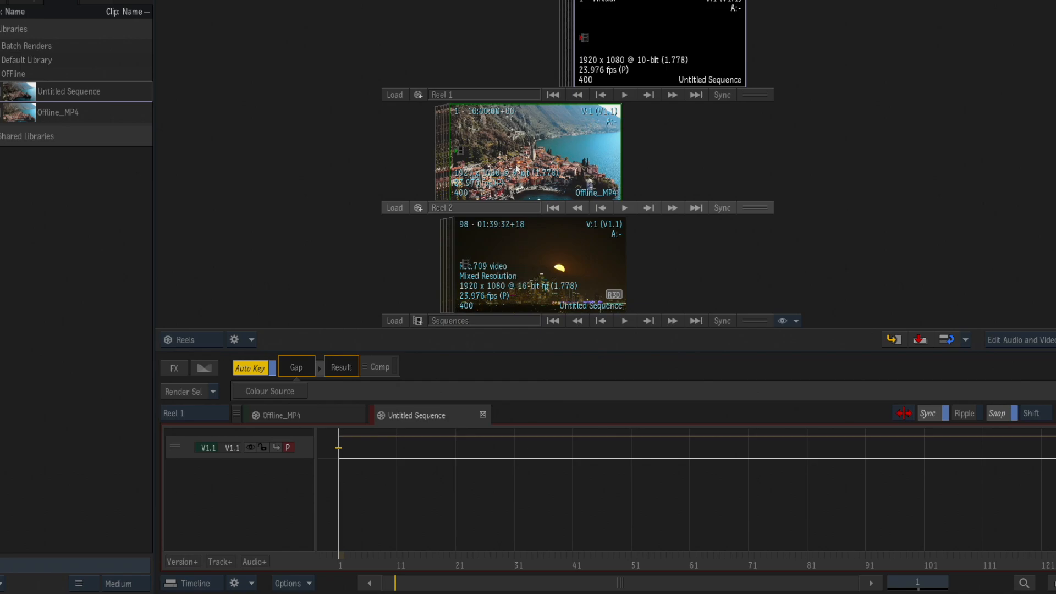
left_click_drag(522, 171, 350, 453)
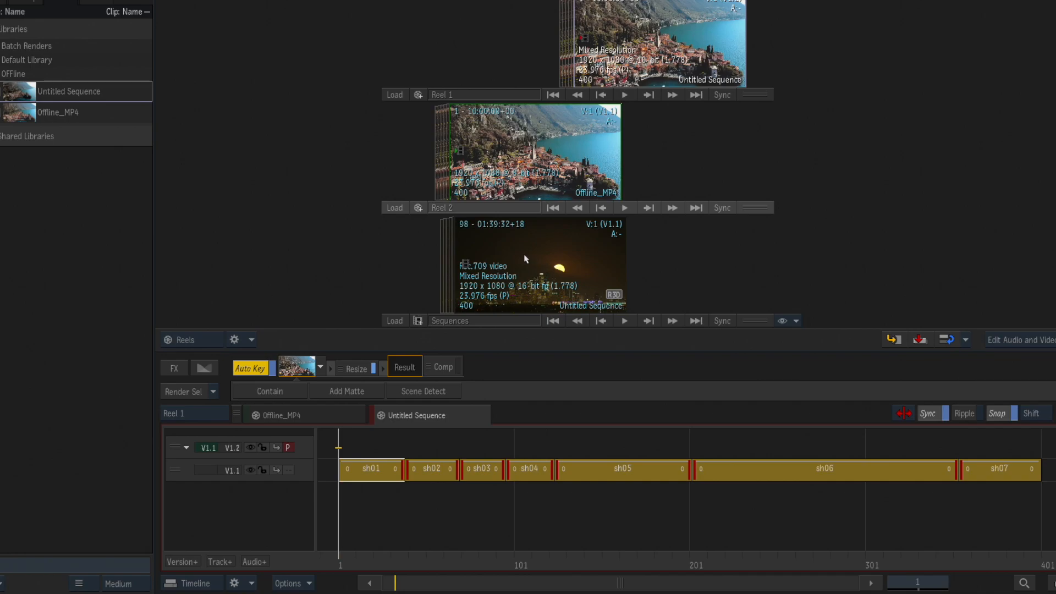
left_click_drag(529, 255, 343, 440)
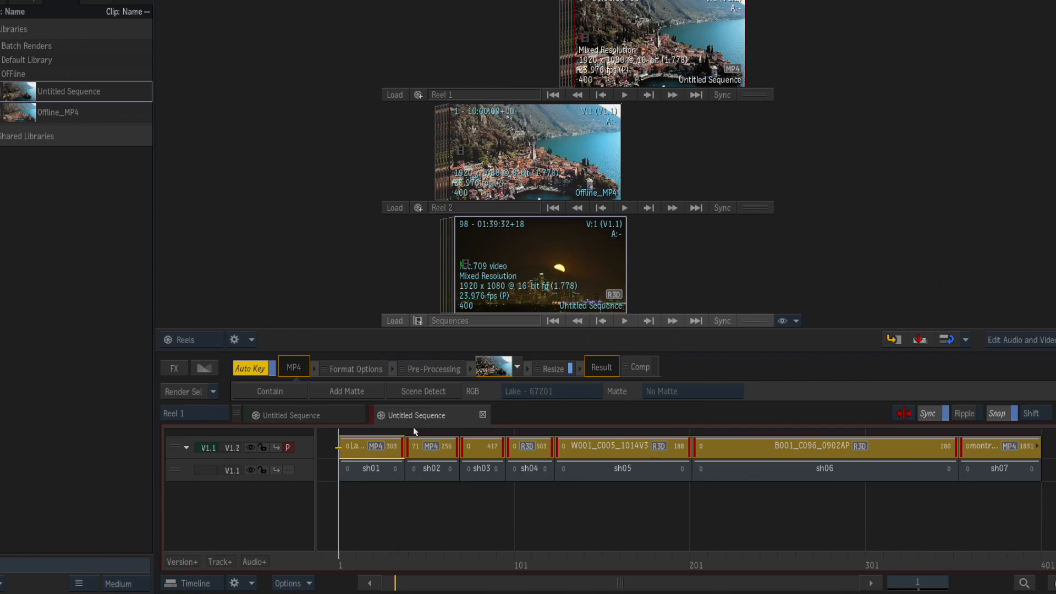
left_click(767, 455)
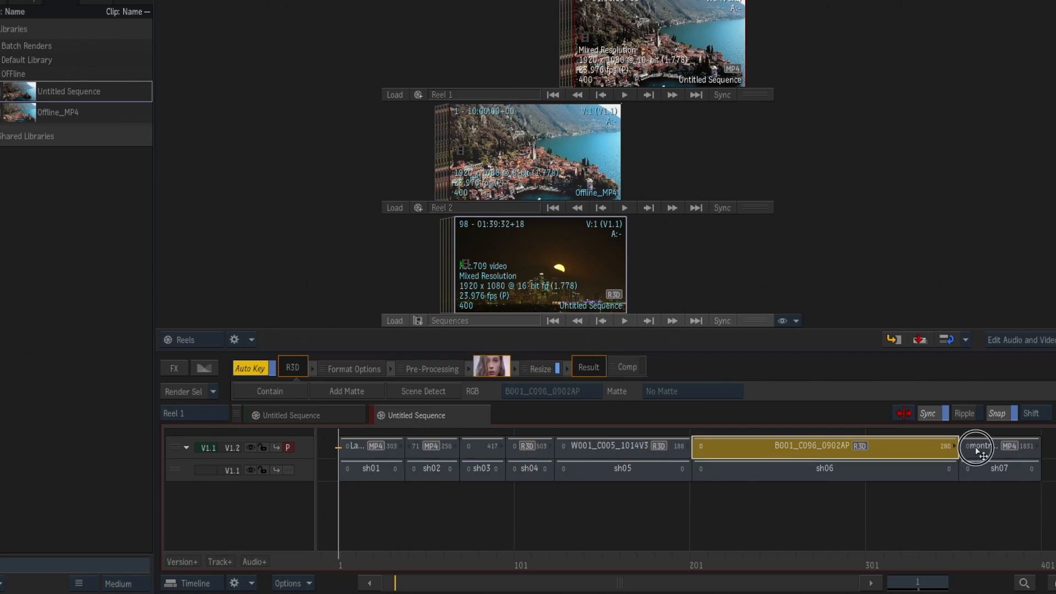
left_click(978, 447)
left_click(378, 478)
left_click(997, 474)
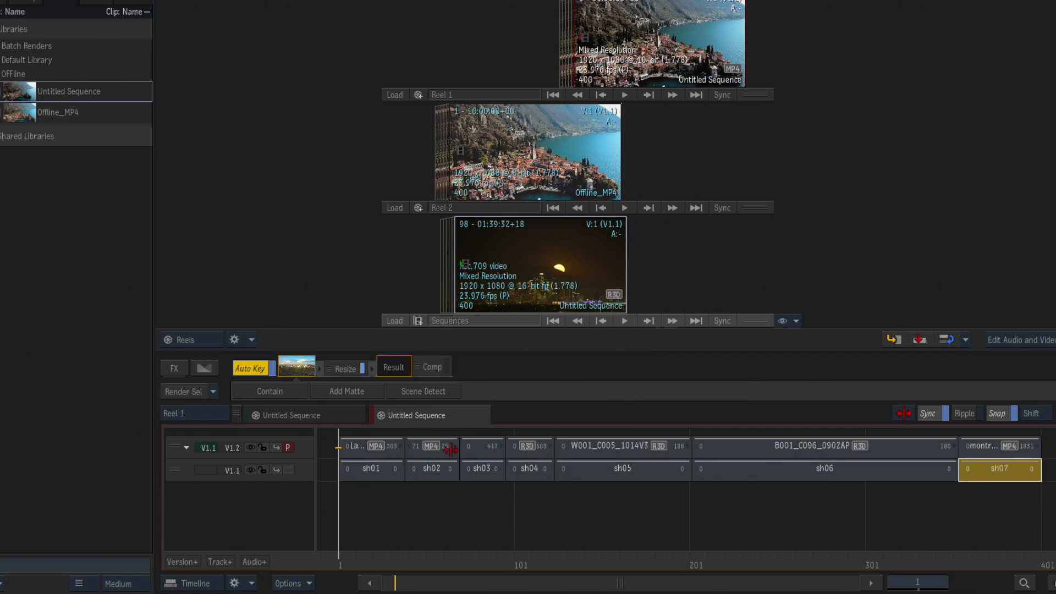
Rename all segments on track V1.2 with the pattern IG_SAM_<segment##>.
left_click(368, 455)
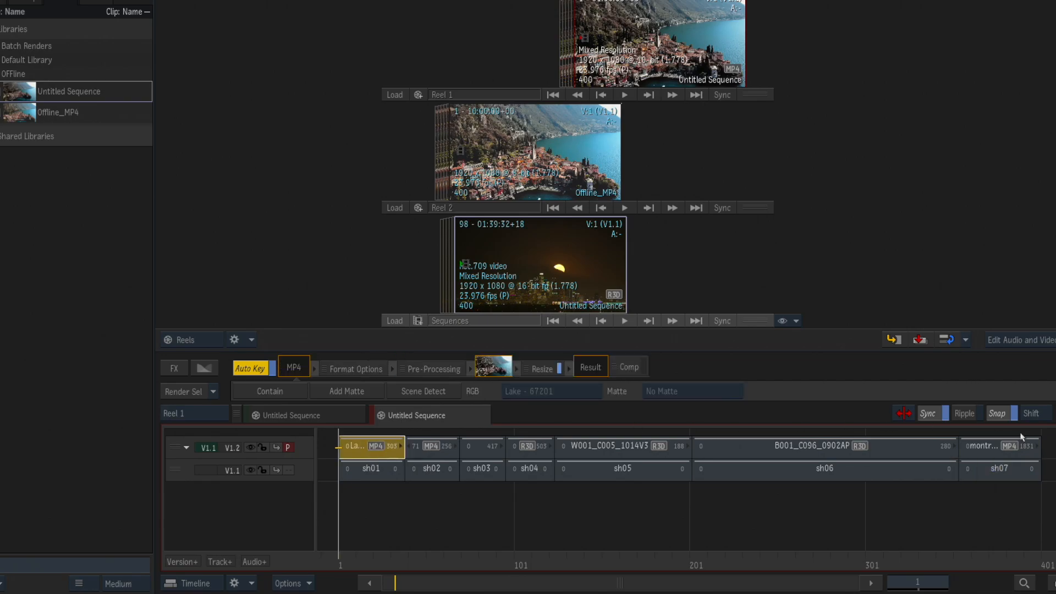
left_click(990, 449, "shift")
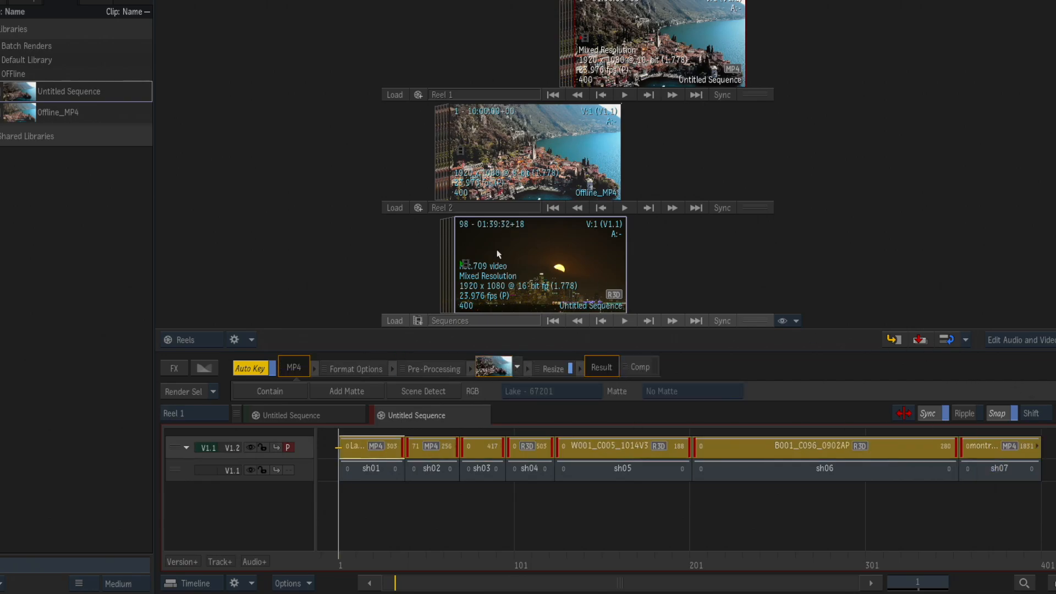
right_click(361, 455)
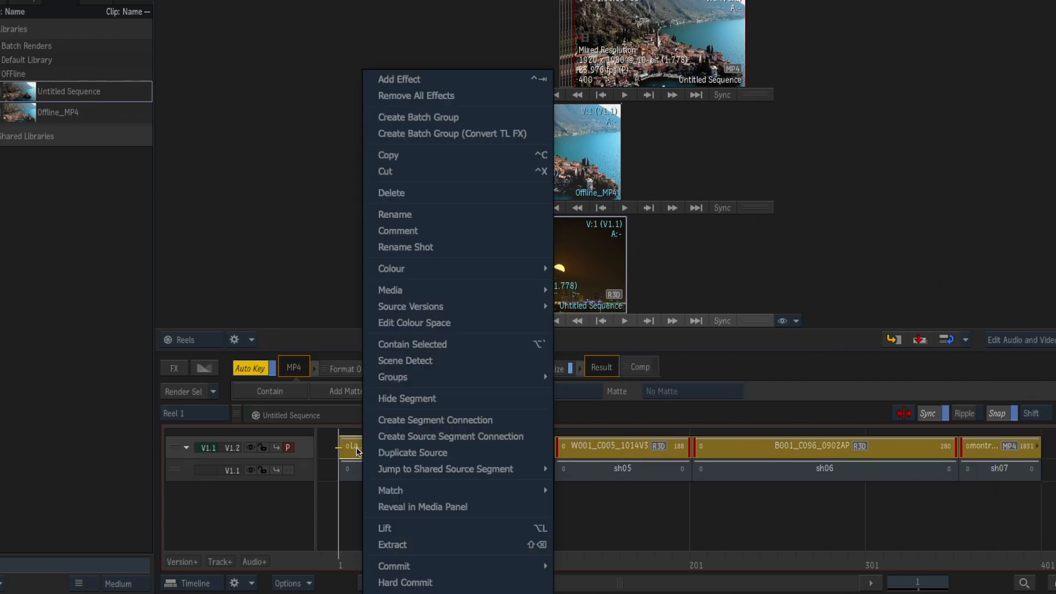
left_click(385, 214)
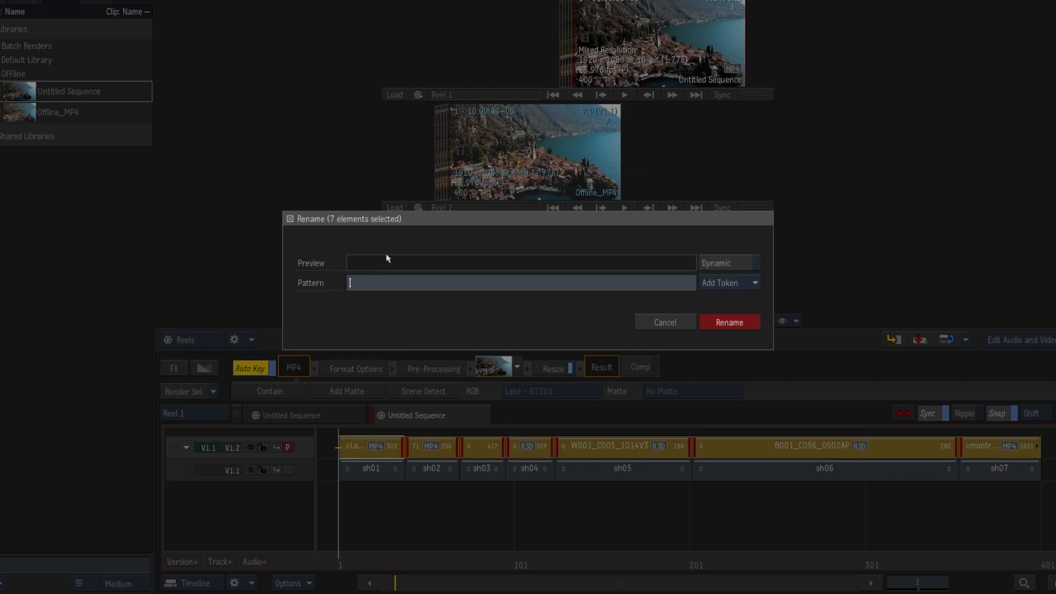
type("IG")
type("_SAM_")
left_click(744, 286)
left_click(763, 66)
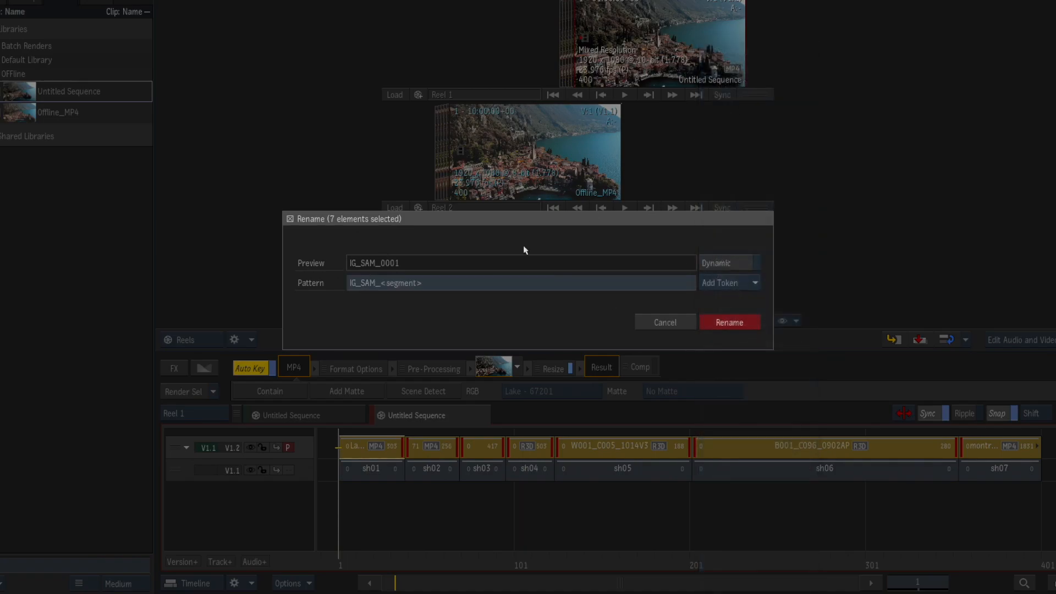
left_click(427, 280)
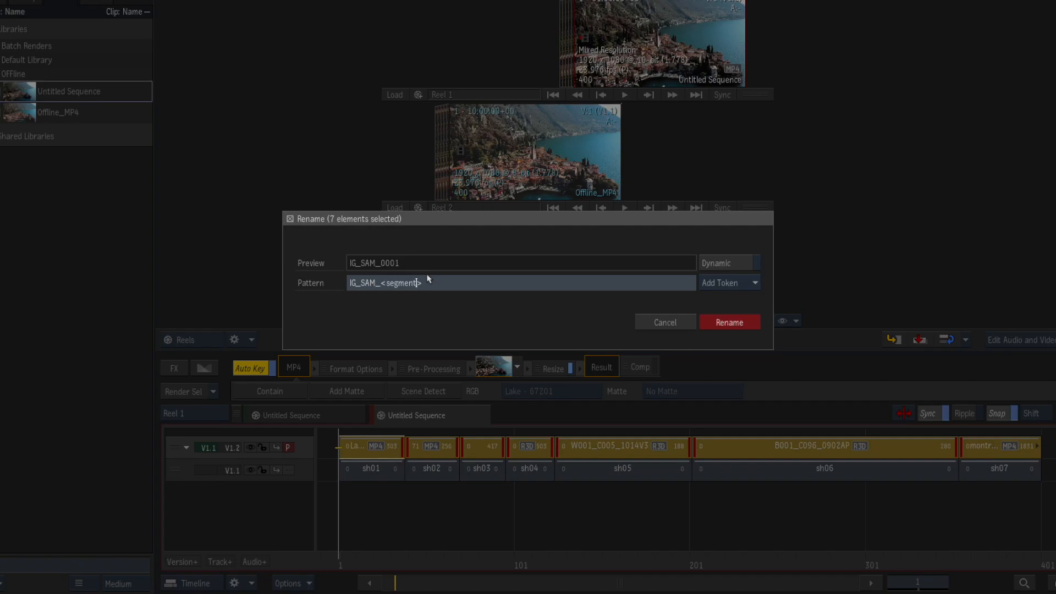
type("##")
left_click(729, 323)
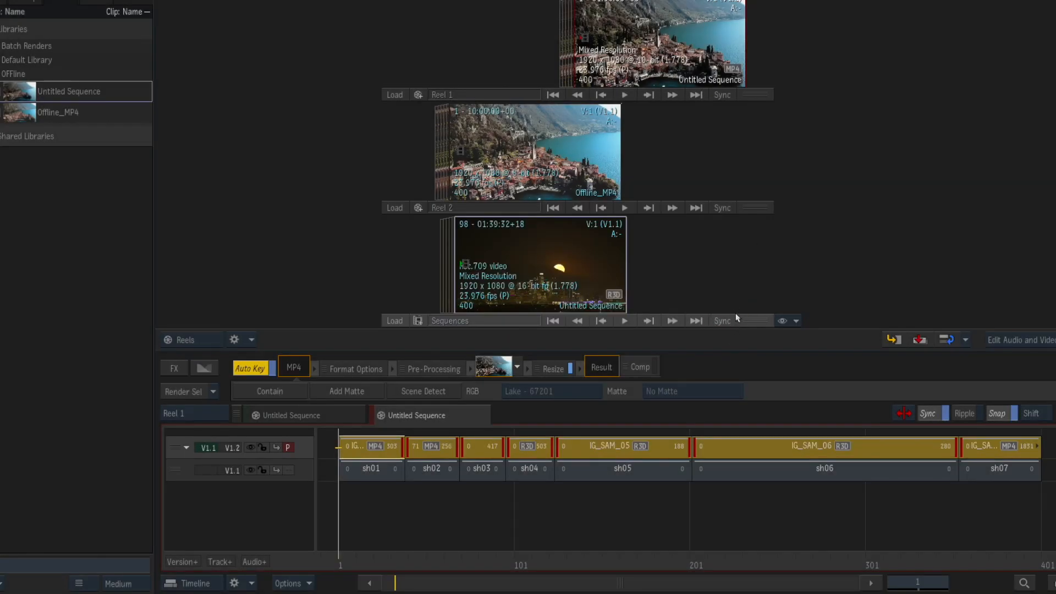
Remove the Offline_MP4 clip from Reel 2 and the original Untitled Sequence from the Sequences reel.
left_click(856, 271)
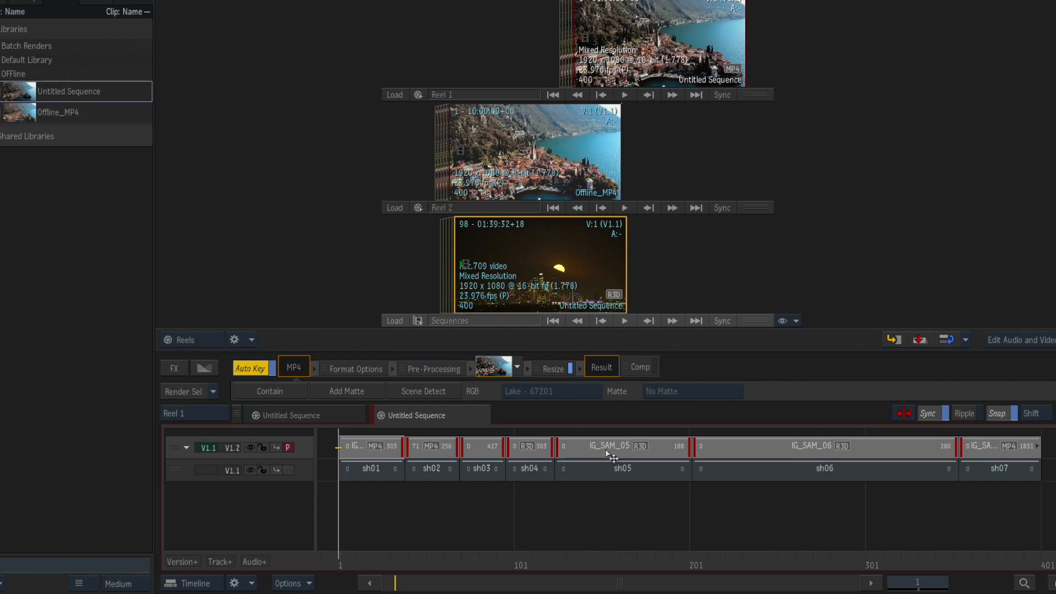
left_click(783, 466)
left_click(777, 447)
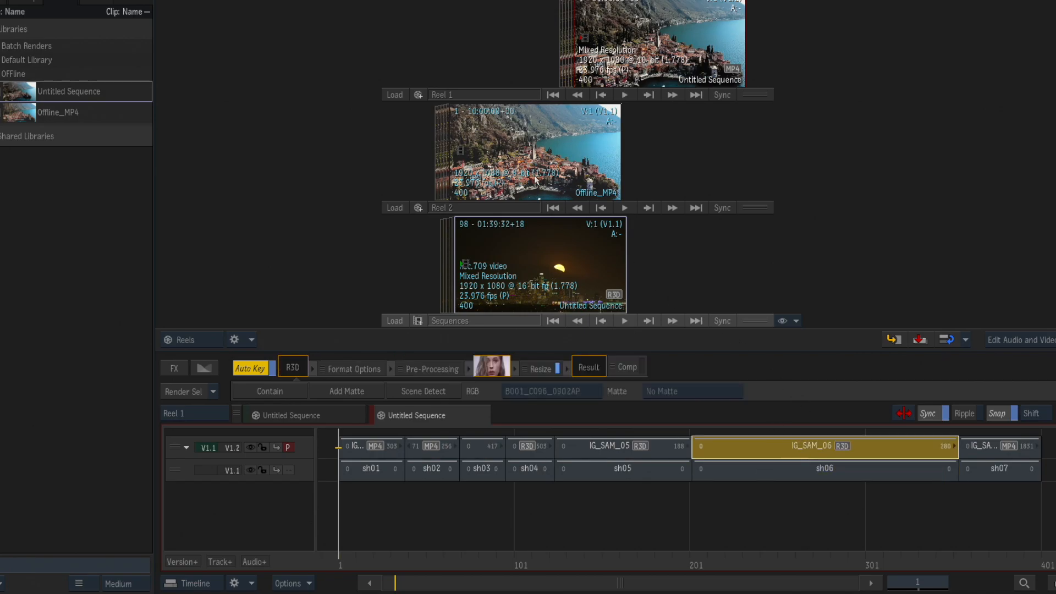
left_click_drag(542, 174, 203, 550)
left_click_drag(549, 244, 203, 544)
left_click_drag(406, 554, 338, 556)
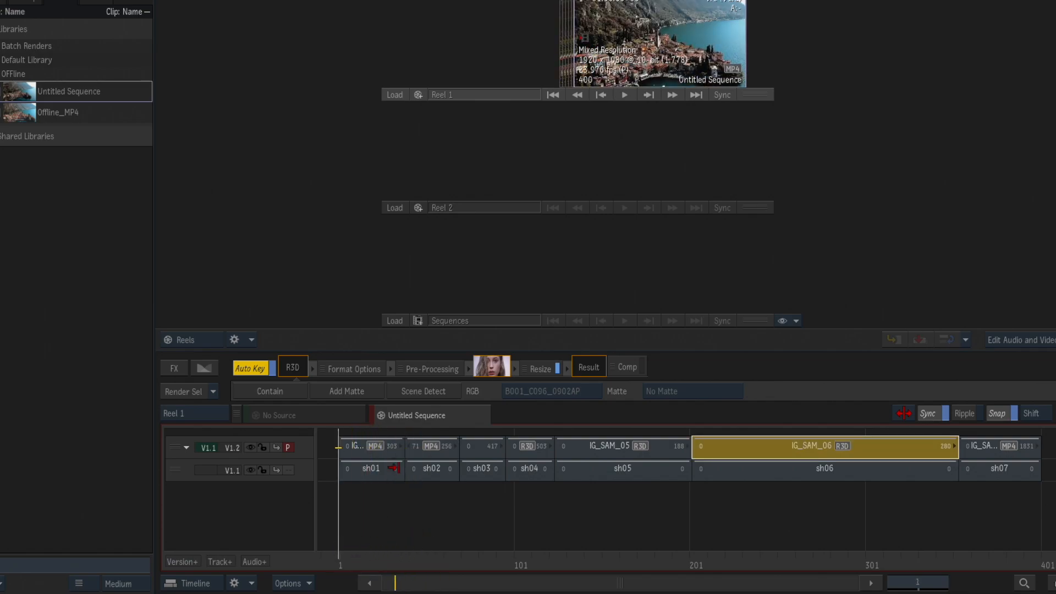
Copy the IG_SAM_01 and sh01 segments into the Sequences reel, scrub both for comparison, and discard the copies.
left_click_drag(371, 448, 440, 253)
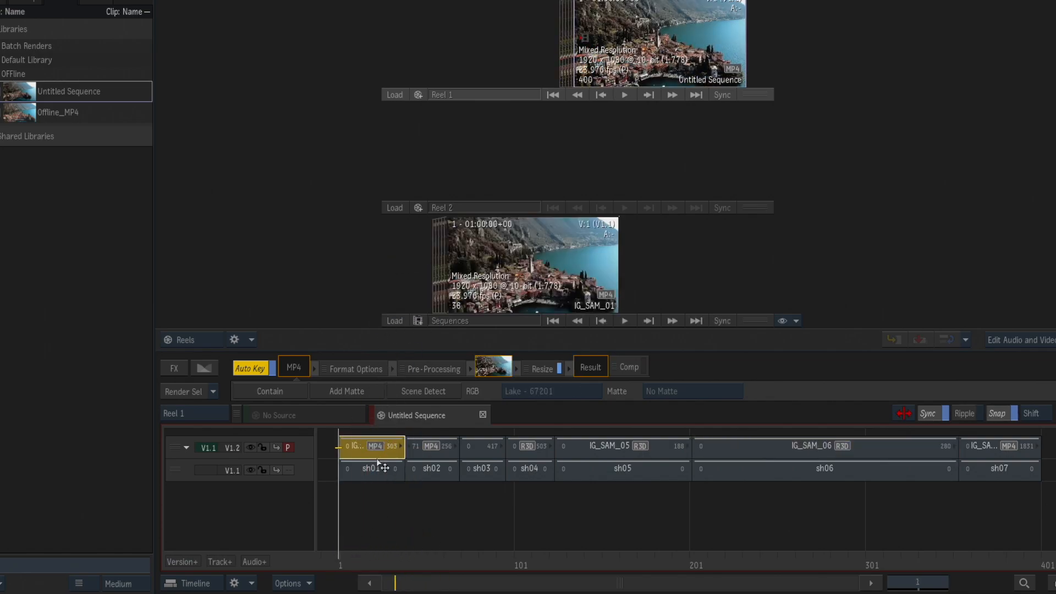
left_click_drag(378, 472, 766, 279)
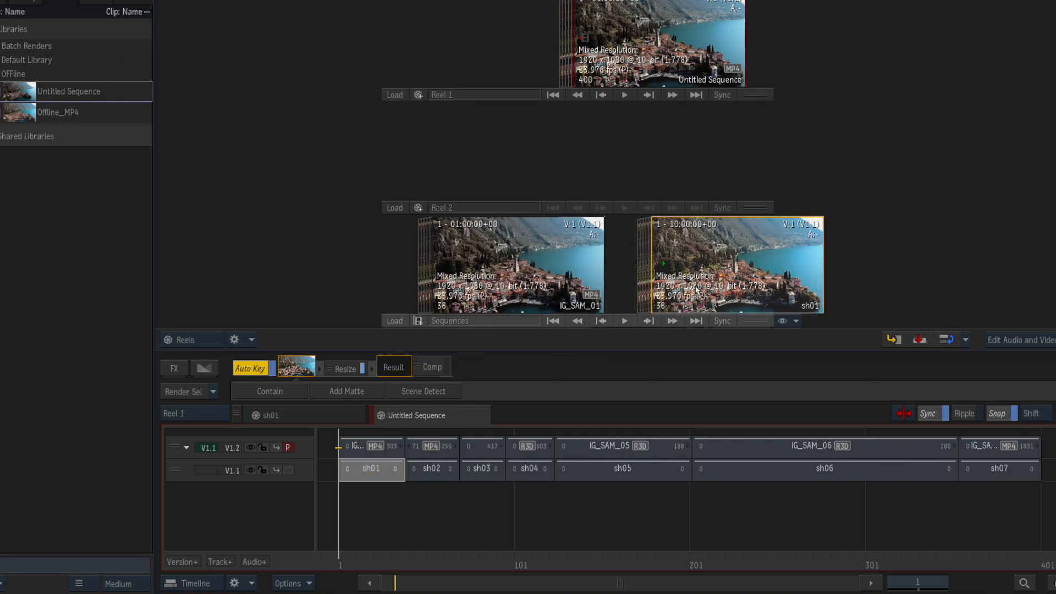
left_click_drag(669, 309, 829, 301)
left_click(544, 307)
left_click_drag(447, 305, 594, 294)
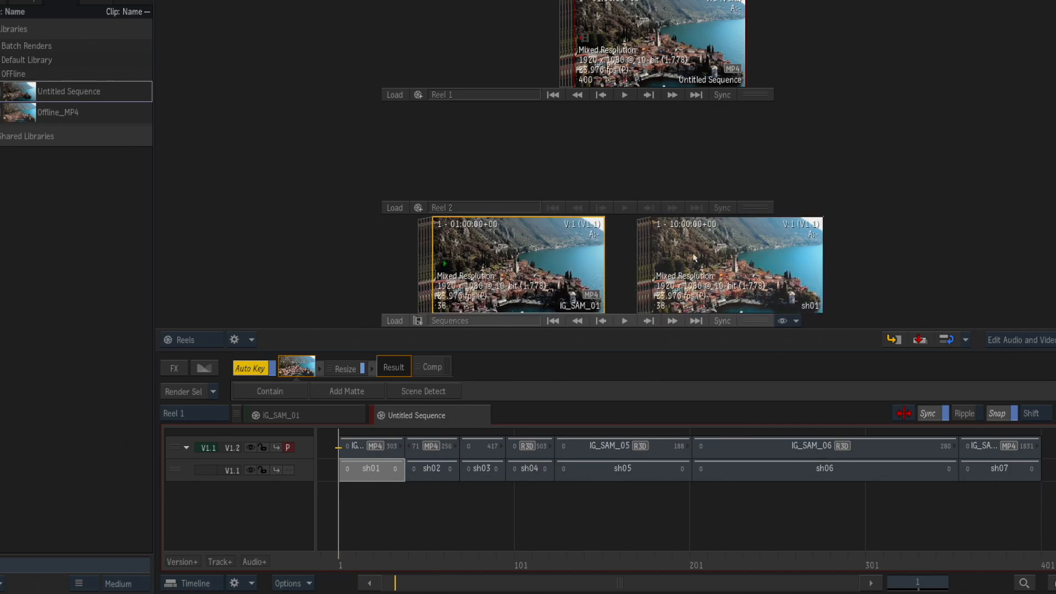
left_click_drag(543, 263, 238, 593)
left_click_drag(734, 264, 341, 593)
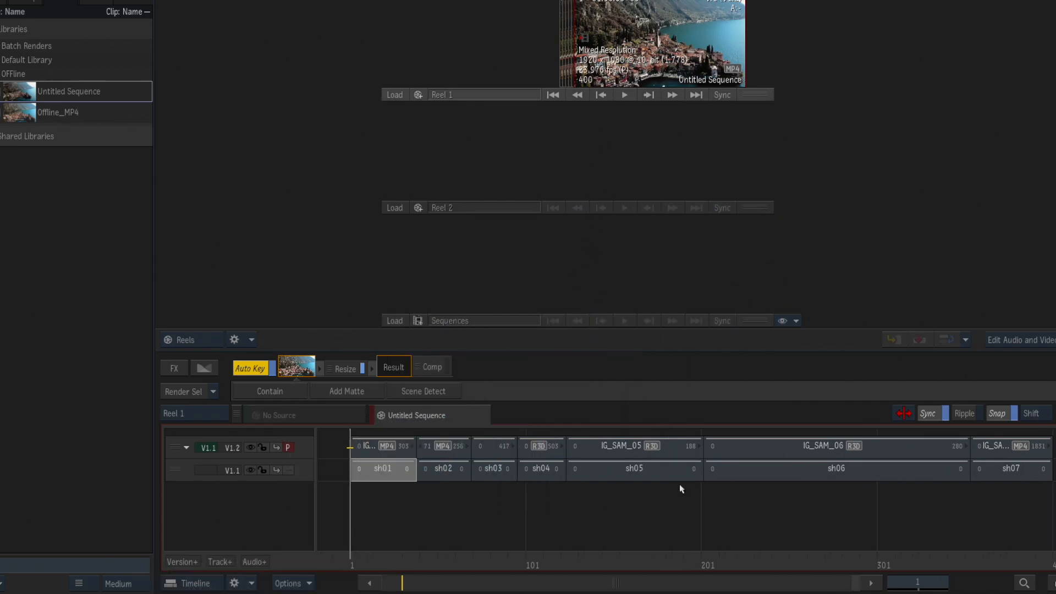
Open the new sequence from Reel 1 in the Player and park the playhead at frame 1.
double_click(682, 53)
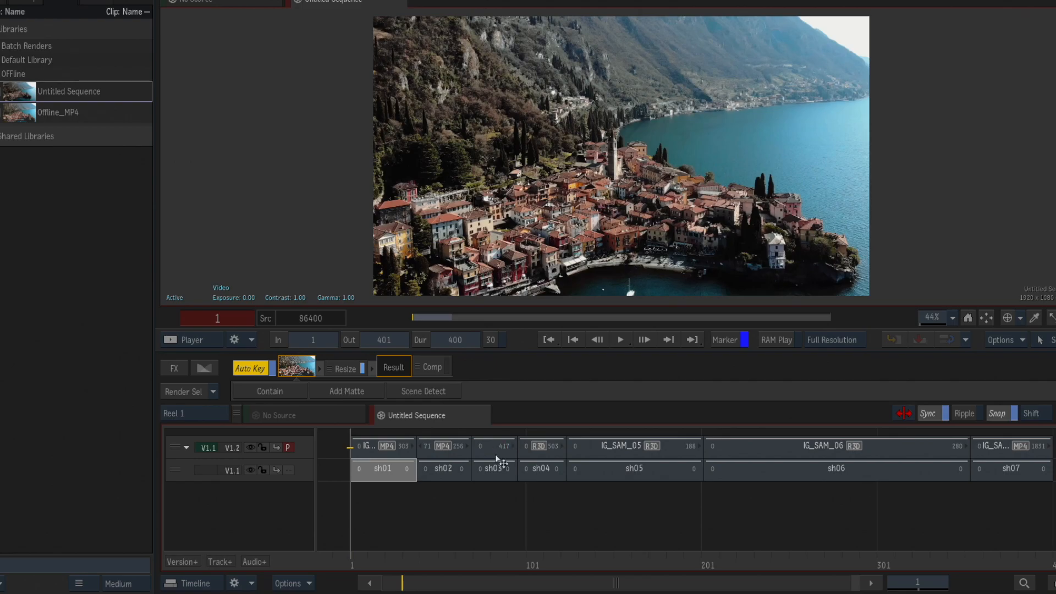
left_click_drag(396, 557, 254, 528)
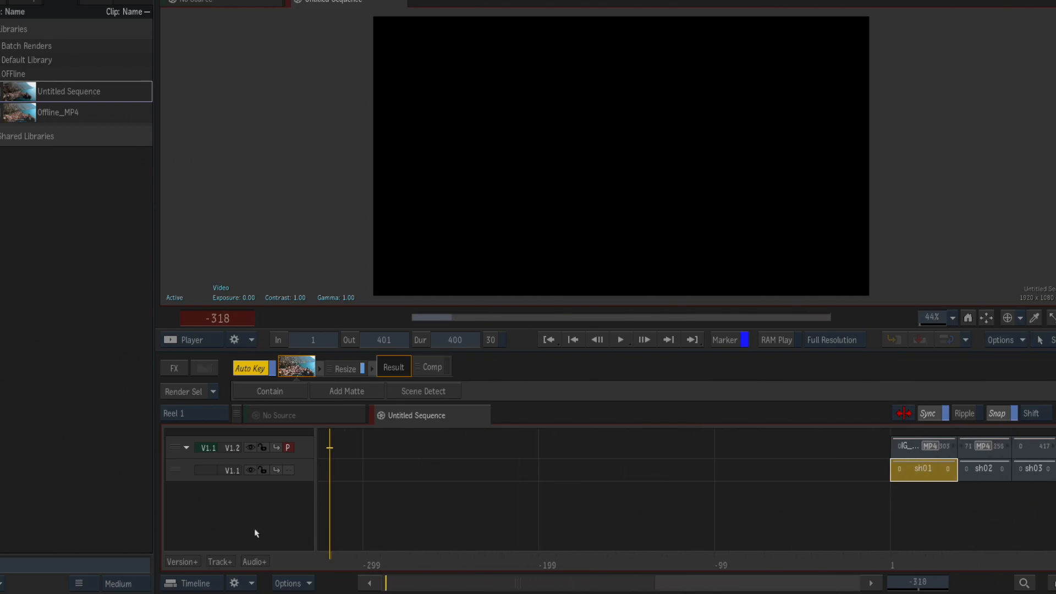
left_click(1024, 583)
left_click(377, 563)
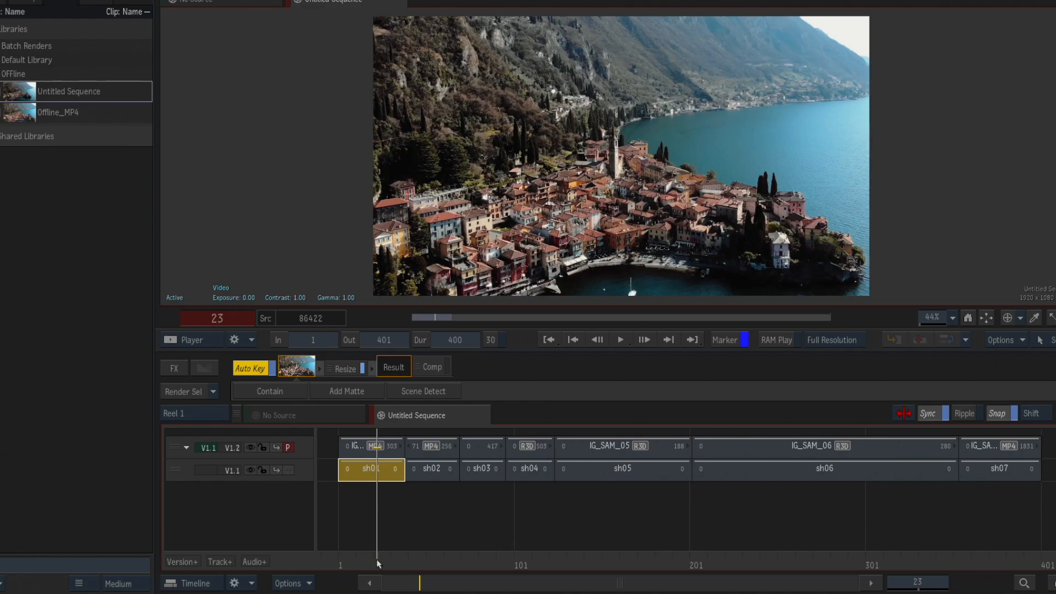
left_click_drag(358, 561, 348, 564)
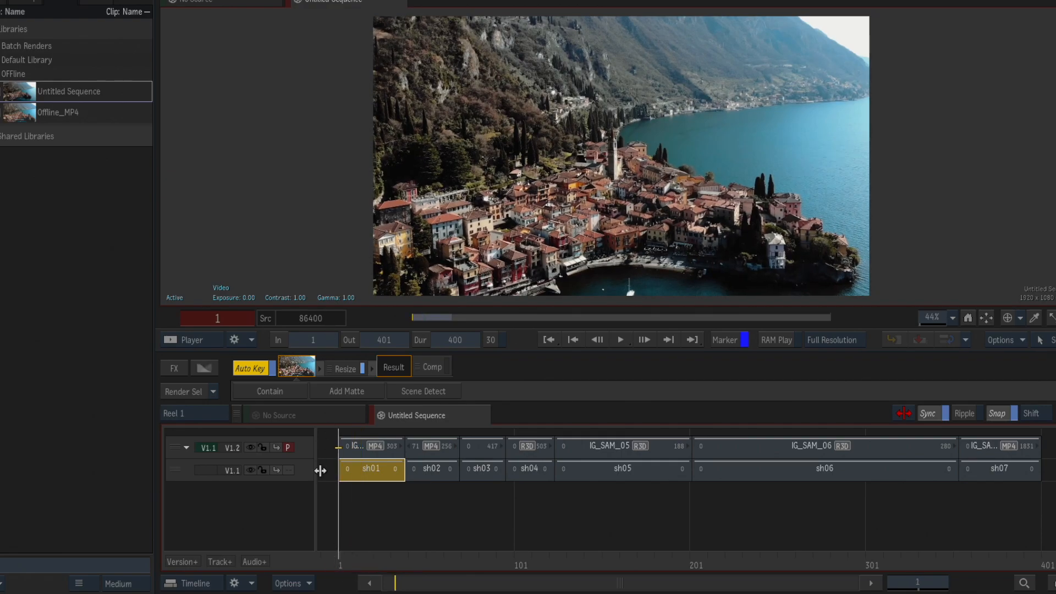
Add video track V1.3 above the existing tracks and fill its gap with a black Colour Source.
left_click_drag(299, 445, 372, 447)
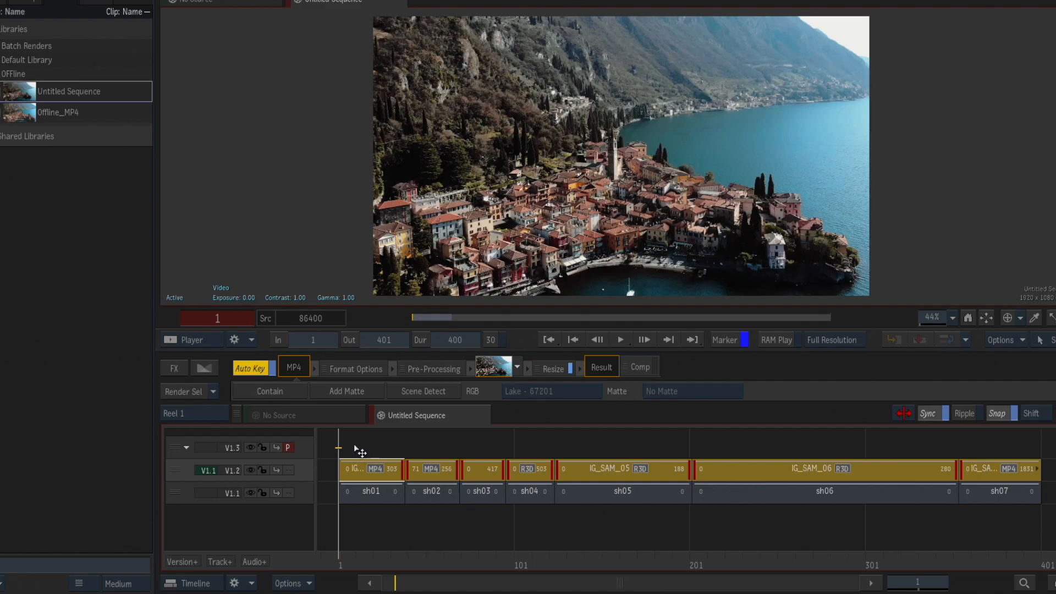
left_click(367, 447)
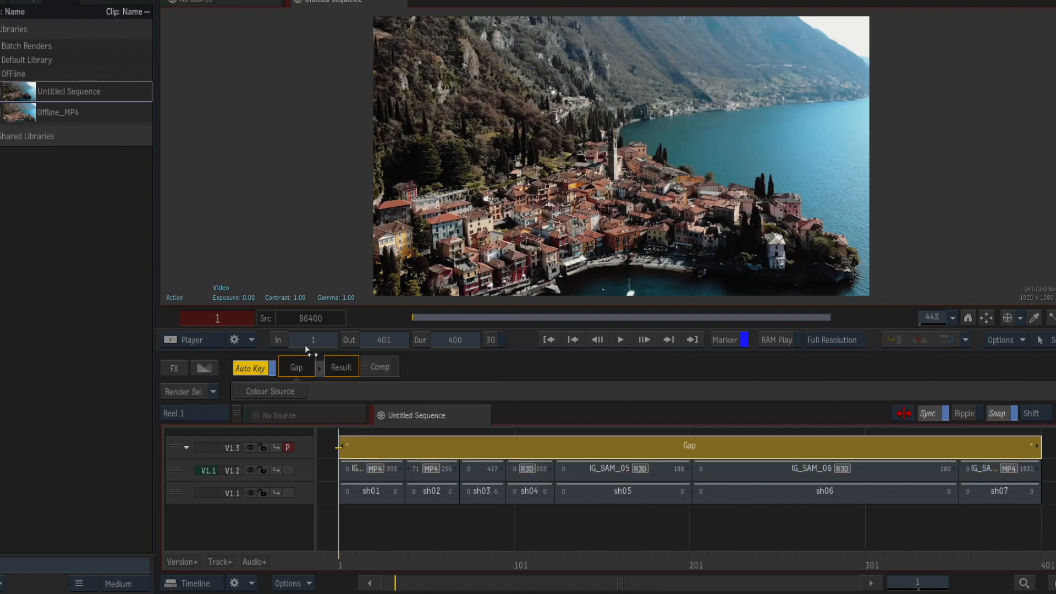
left_click(278, 392)
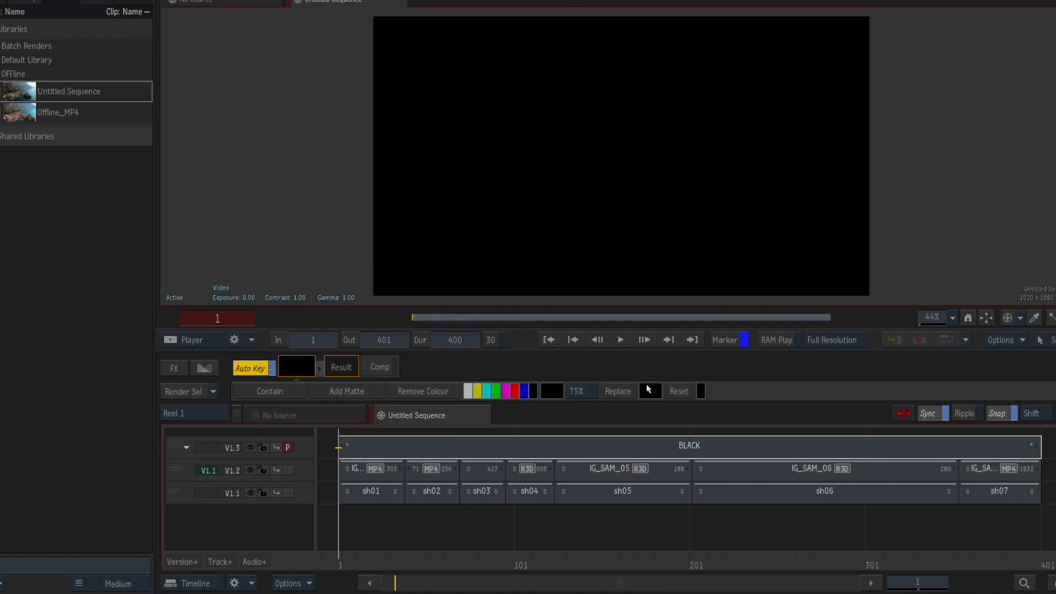
Copy the transitions of track V1.2 to track V1.3 so the black source is cut at the same points.
left_click(306, 453)
left_click(305, 470)
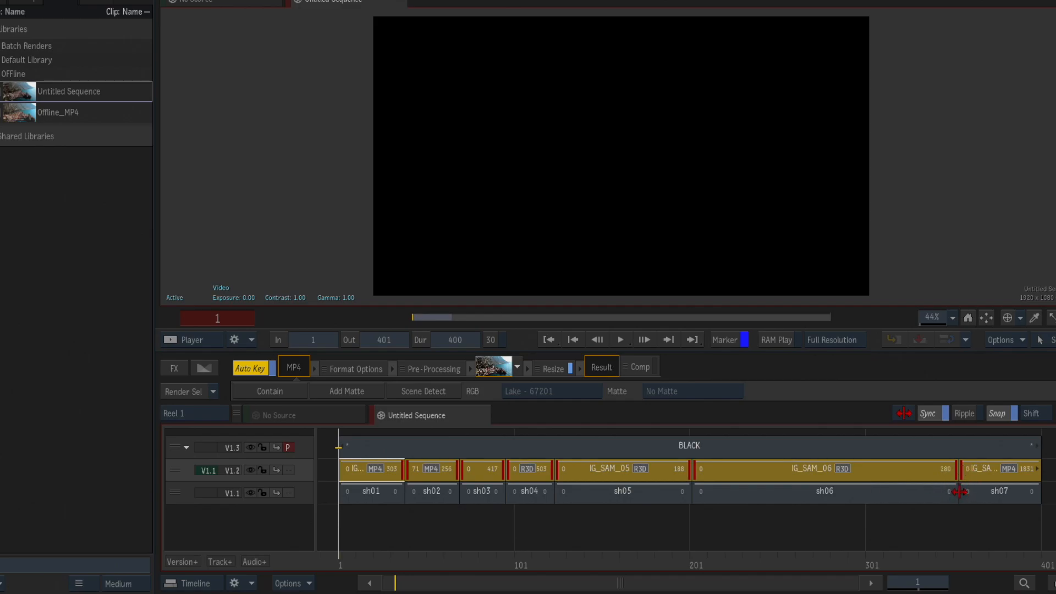
right_click(302, 471)
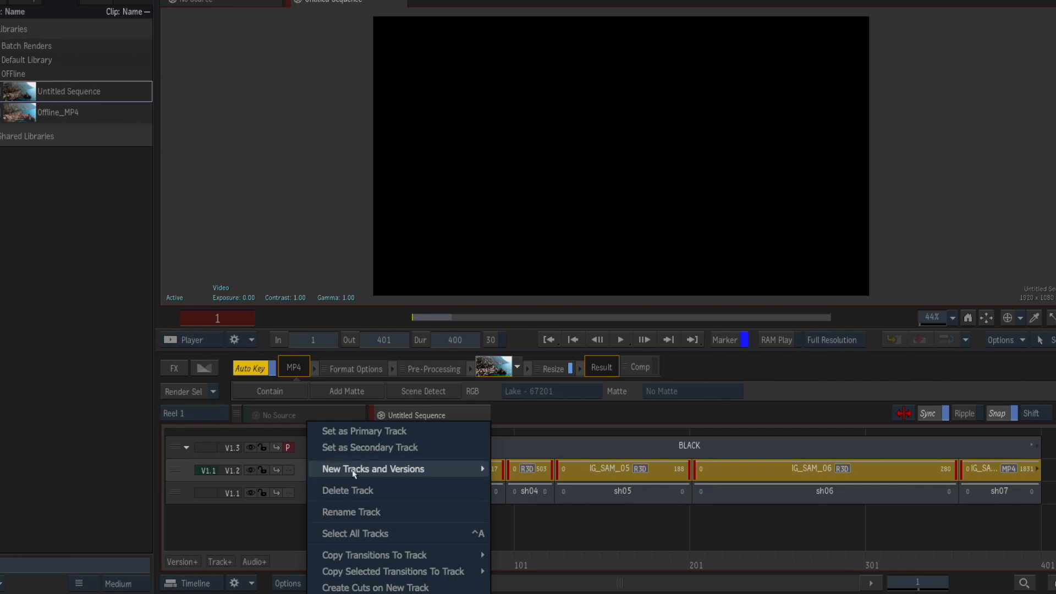
mouse_move(351, 557)
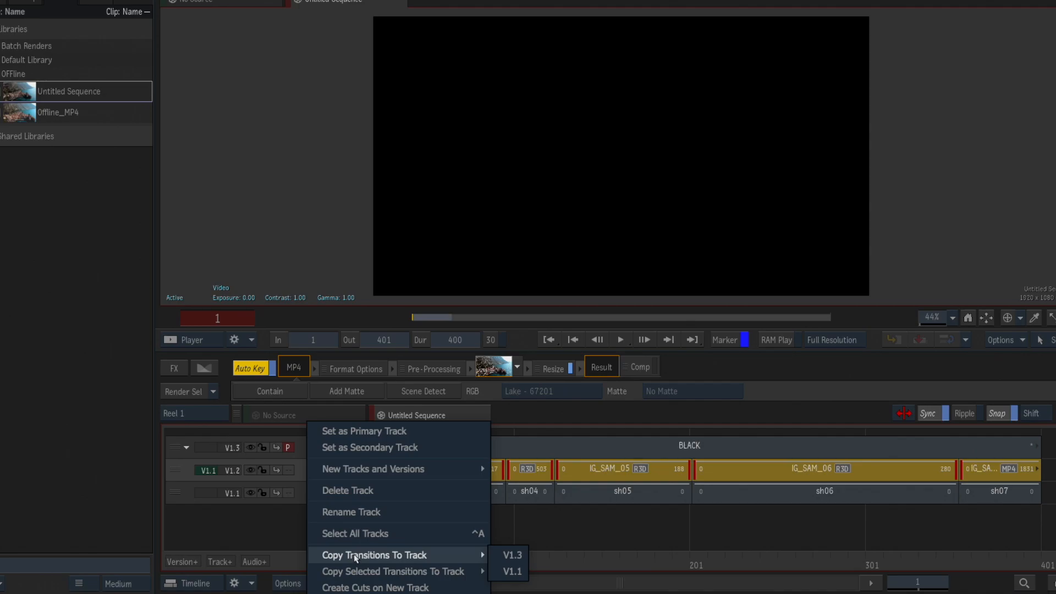
left_click(511, 556)
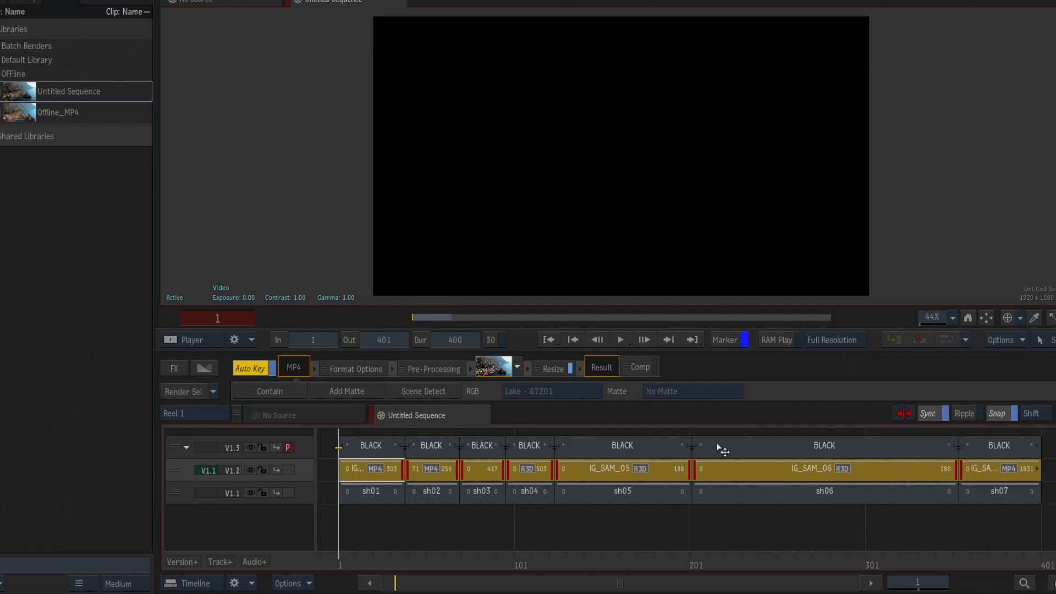
Rename all seven BLACK segments on V1.3 with the pattern SAM_sh followed by a two-digit segment index token.
left_click(298, 448)
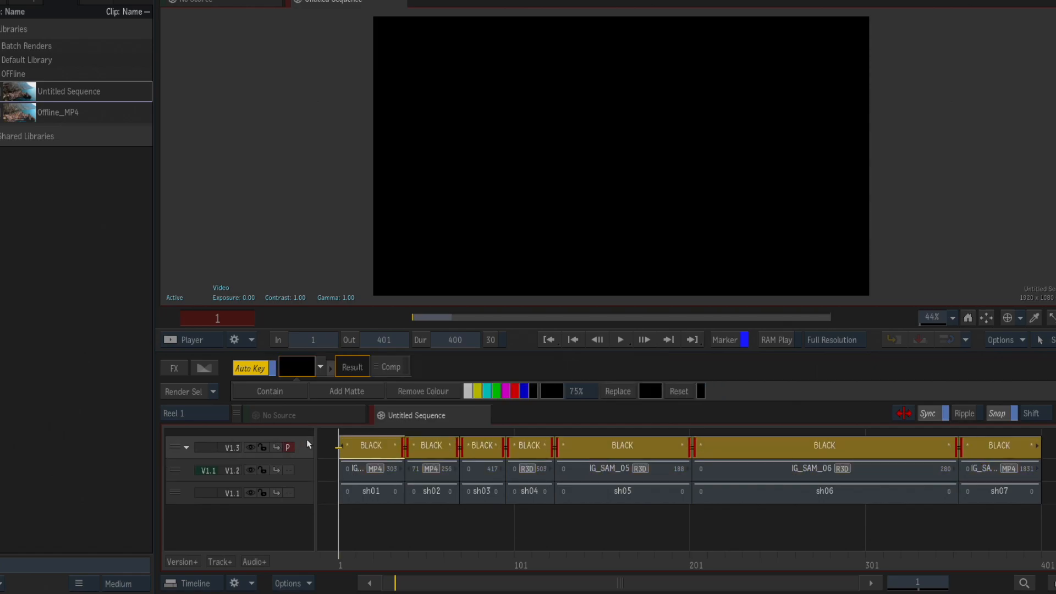
right_click(373, 448)
left_click(431, 246)
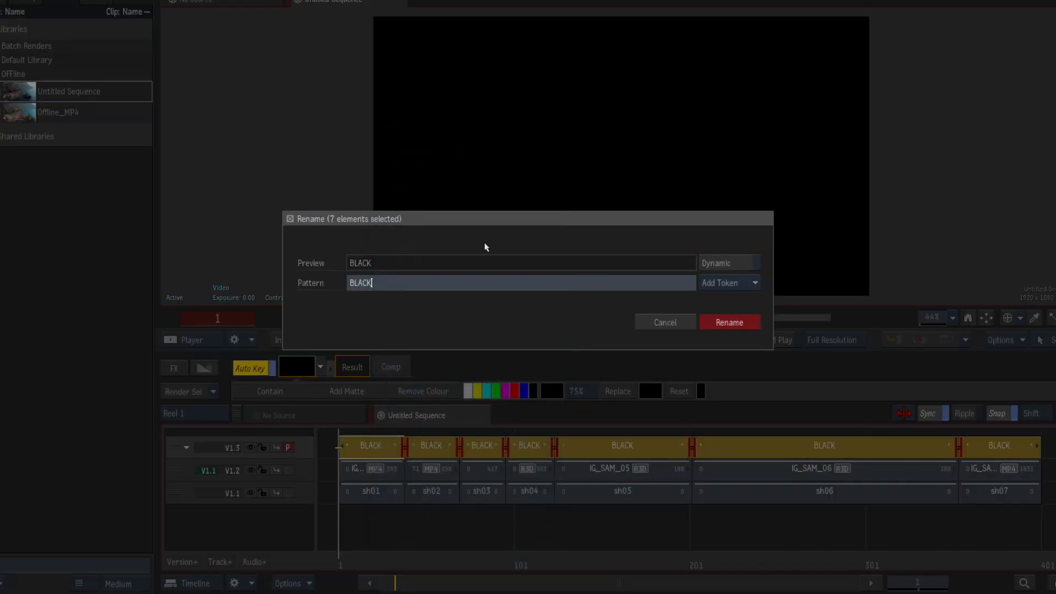
left_click_drag(398, 284, 250, 270)
key("BackSpace")
type("SAM_sh")
left_click(723, 282)
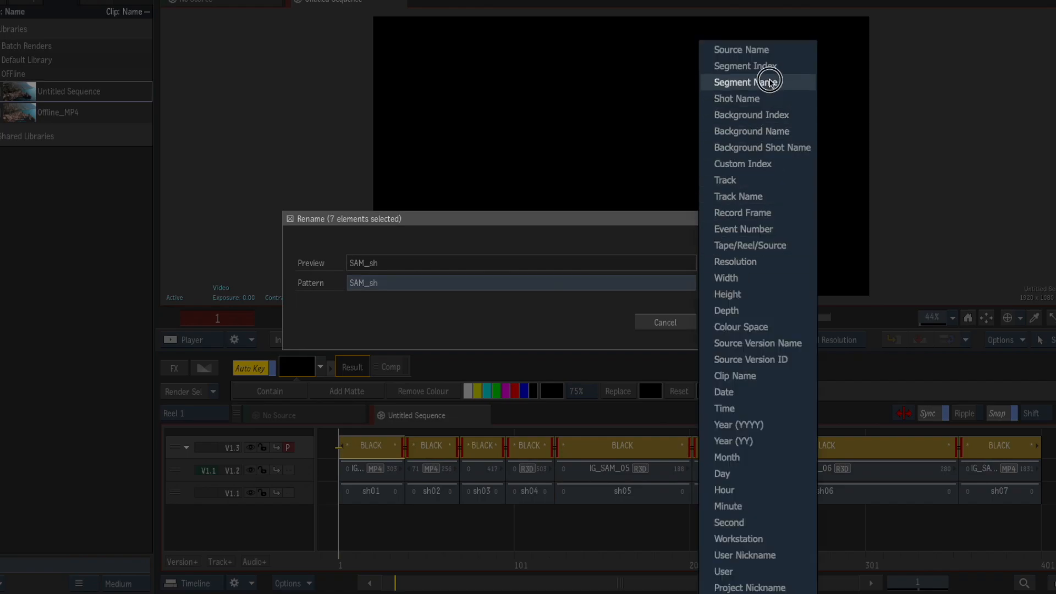
left_click(775, 74)
left_click(435, 281)
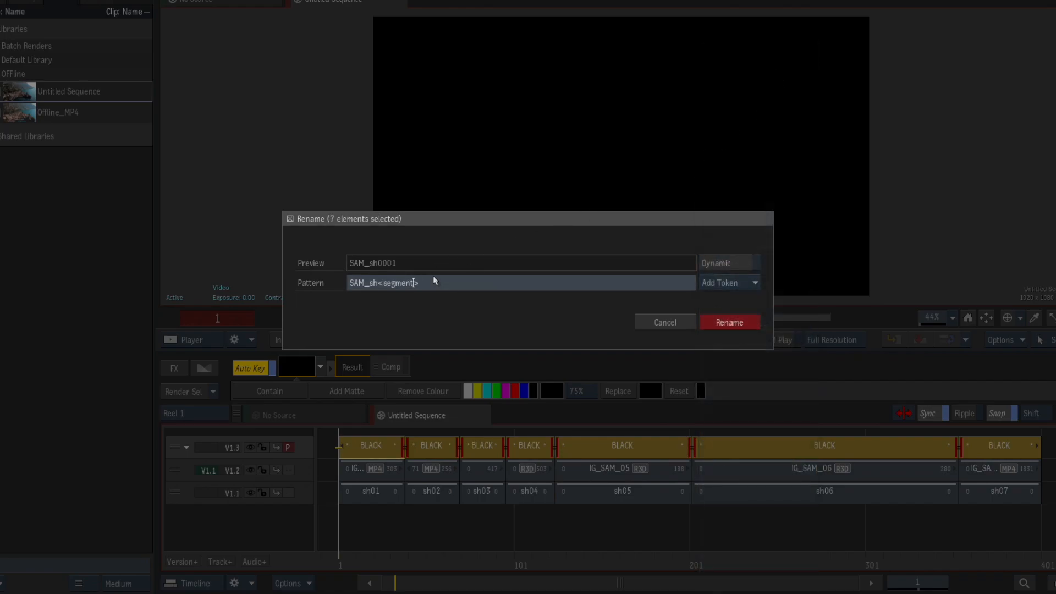
type("##")
key("Return")
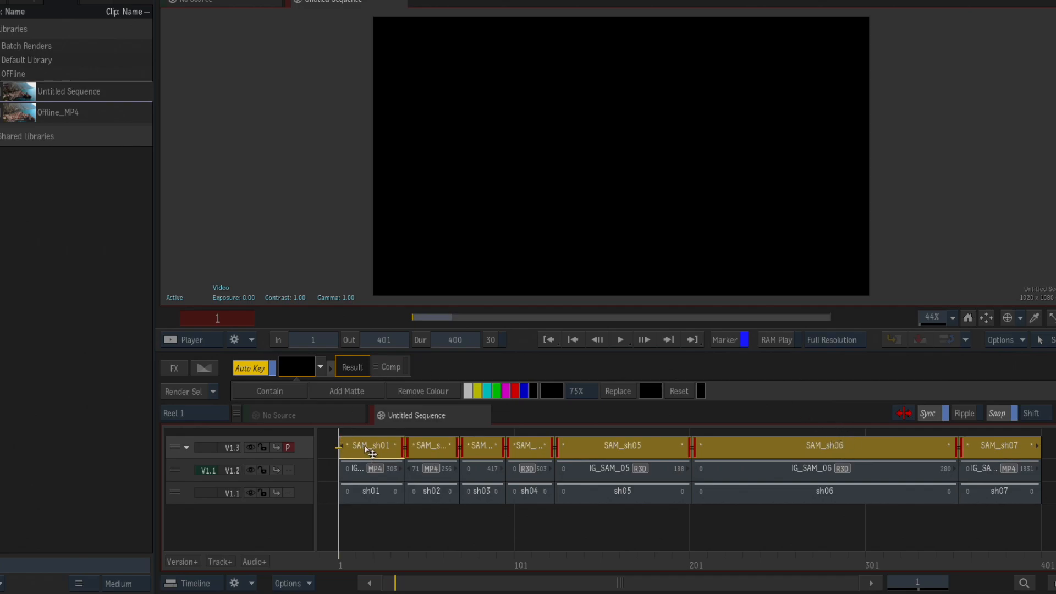
Add a Burn-in Metadata effect to all V1.3 segments and open its editor on SAM_sh01.
left_click(180, 366)
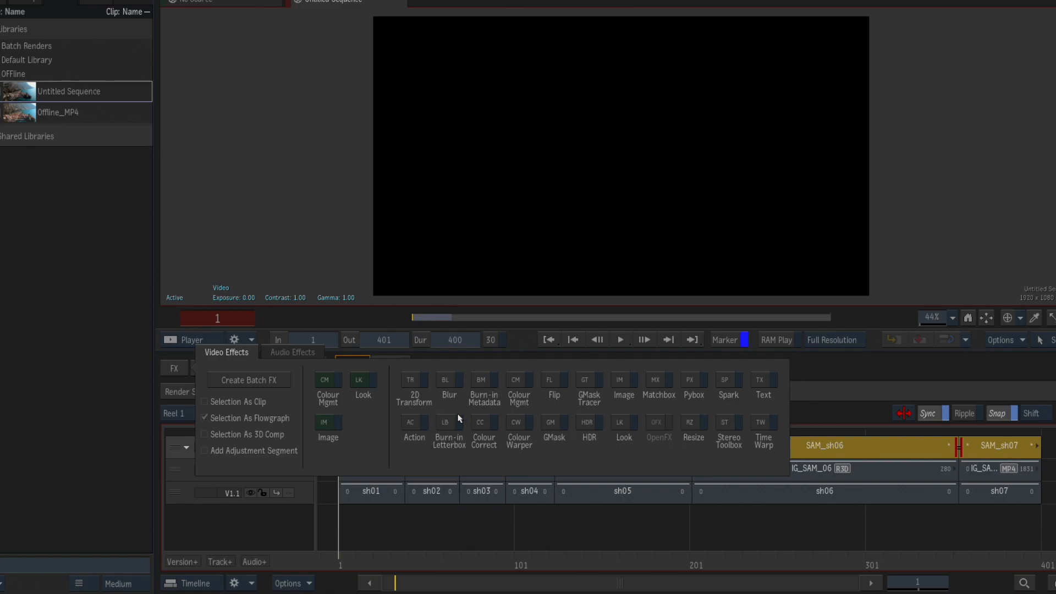
left_click(483, 380)
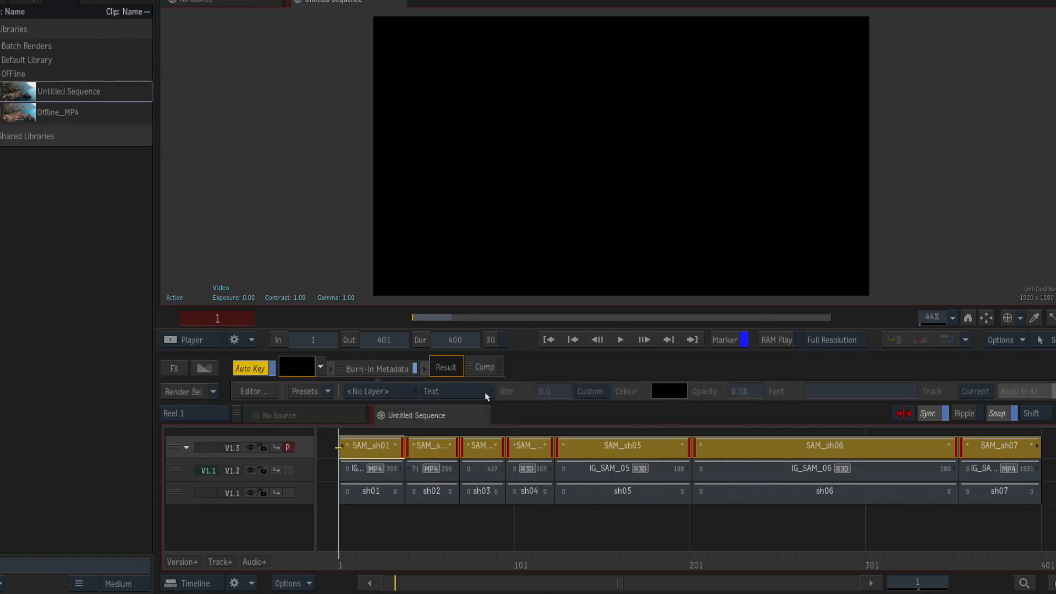
left_click(378, 371)
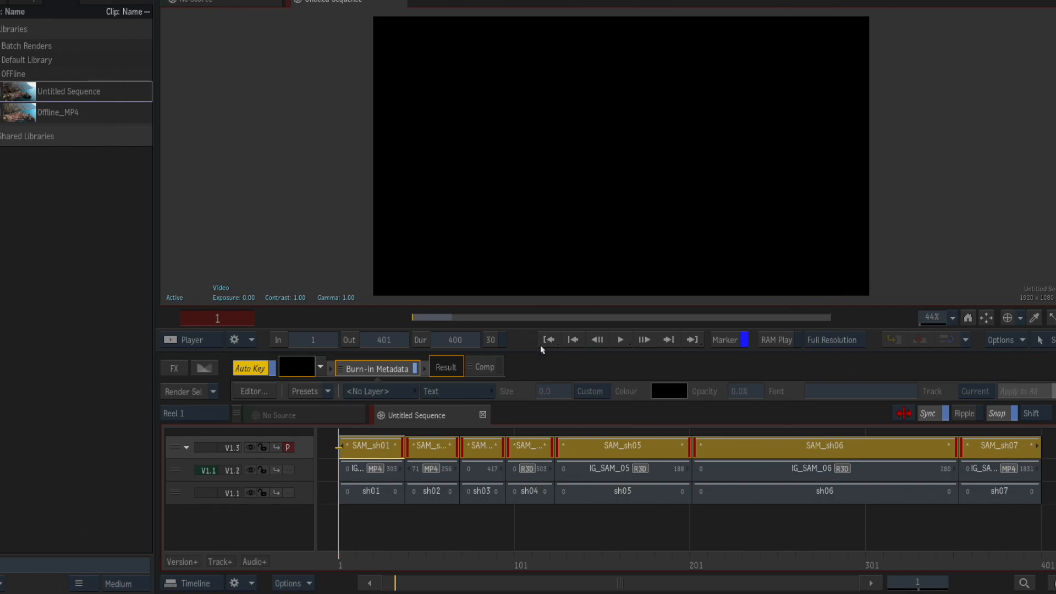
left_click(245, 390)
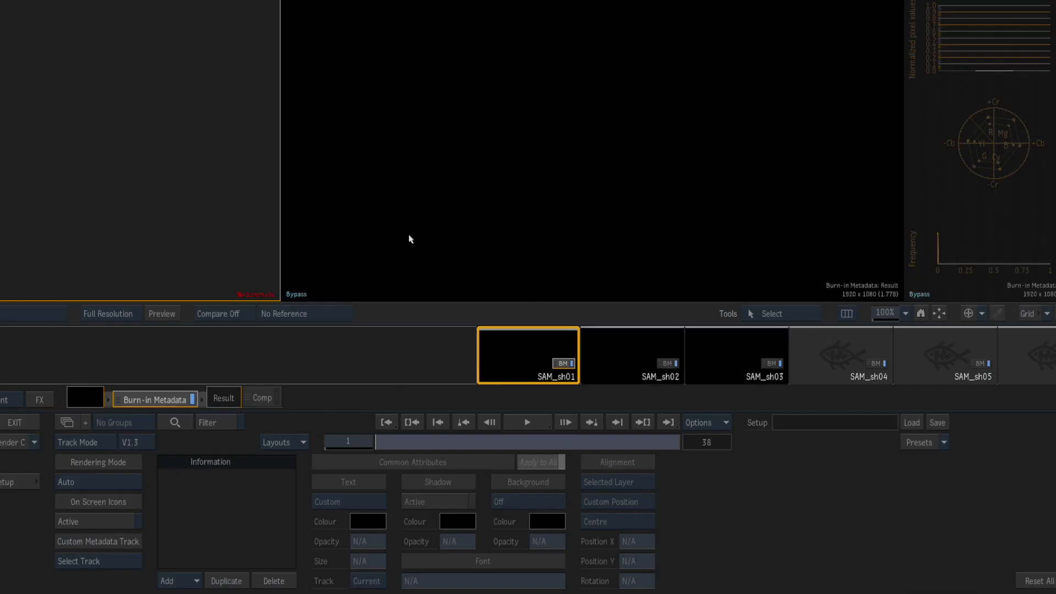
left_click(462, 201)
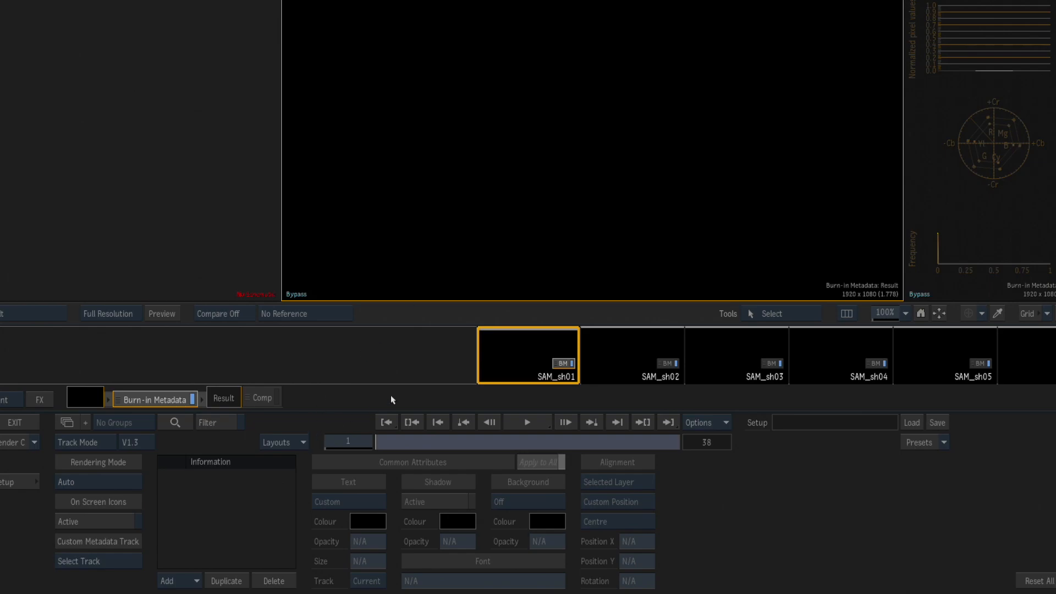
Add a Segment Name layer without its label, at size 41, in the lower-left corner of the image.
left_click(181, 582)
left_click(234, 549)
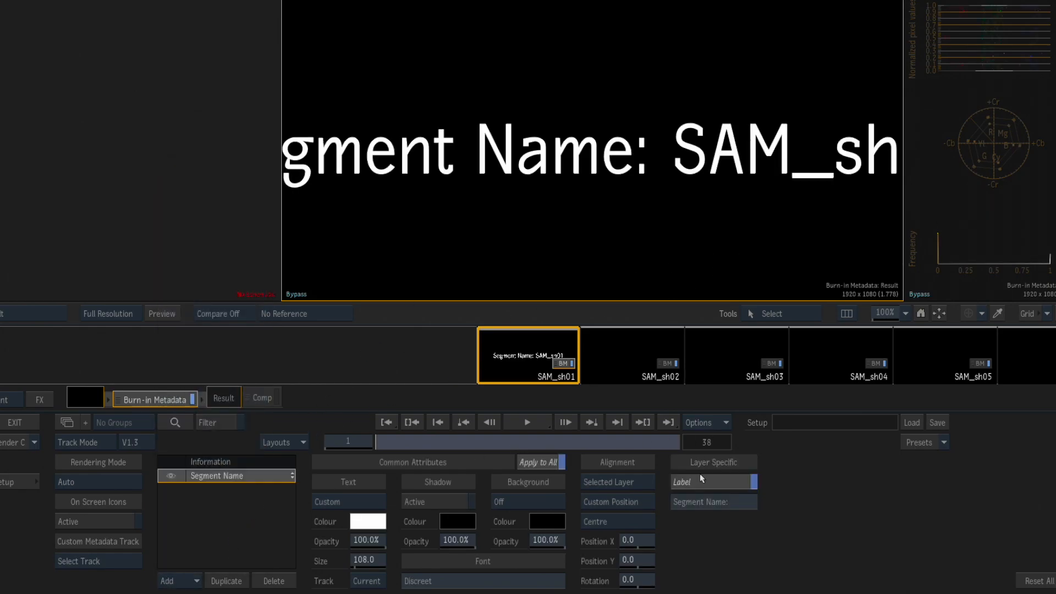
left_click(712, 483)
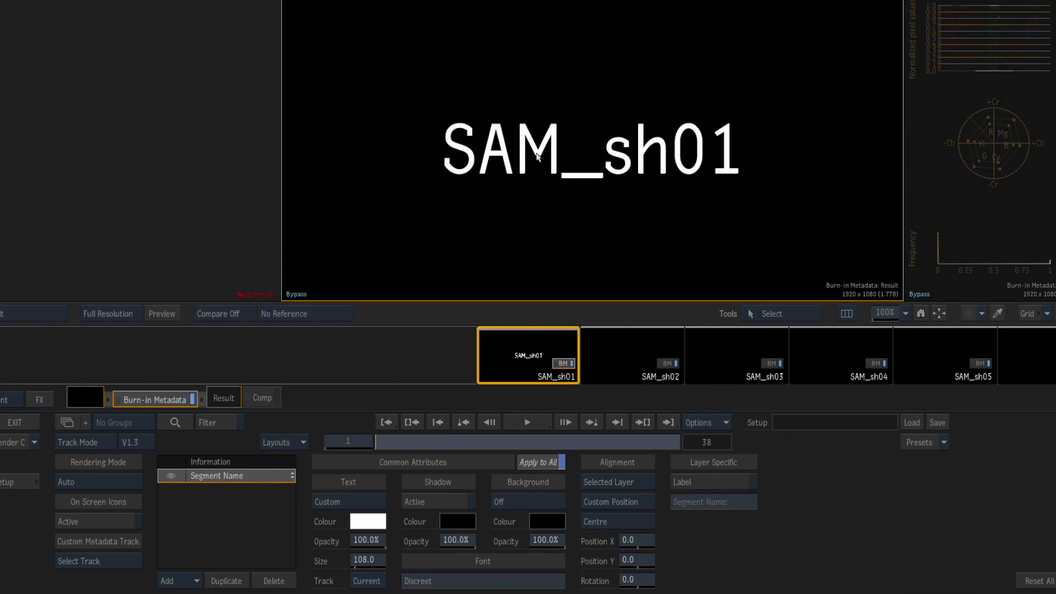
left_click_drag(361, 560, 316, 563)
left_click_drag(633, 560, 448, 540)
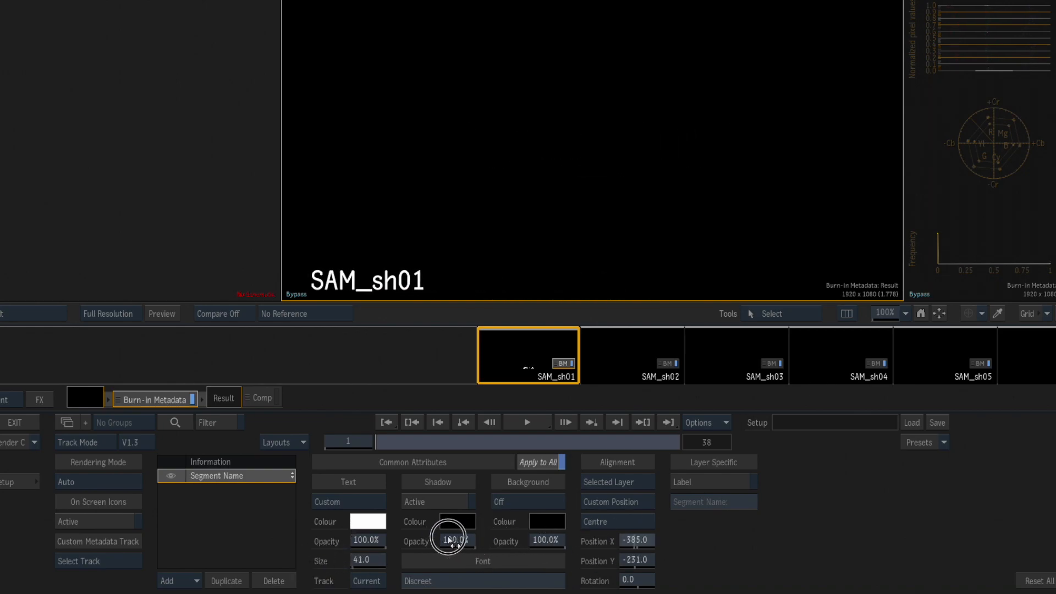
Add a Frame layer without its label and set its padding to 3.
left_click(178, 580)
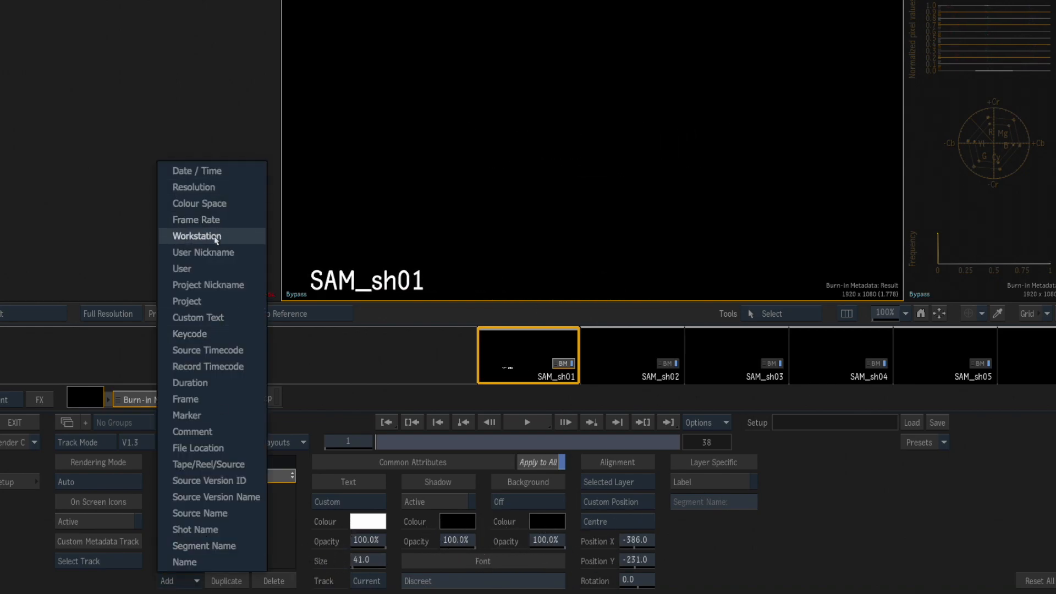
left_click(229, 398)
left_click(733, 482)
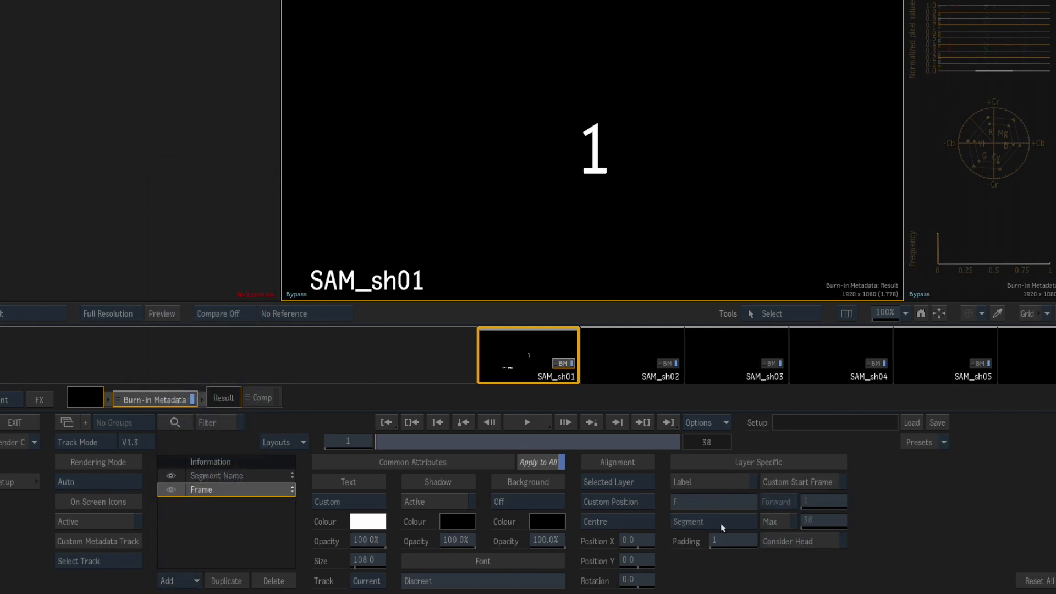
left_click_drag(741, 545, 753, 543)
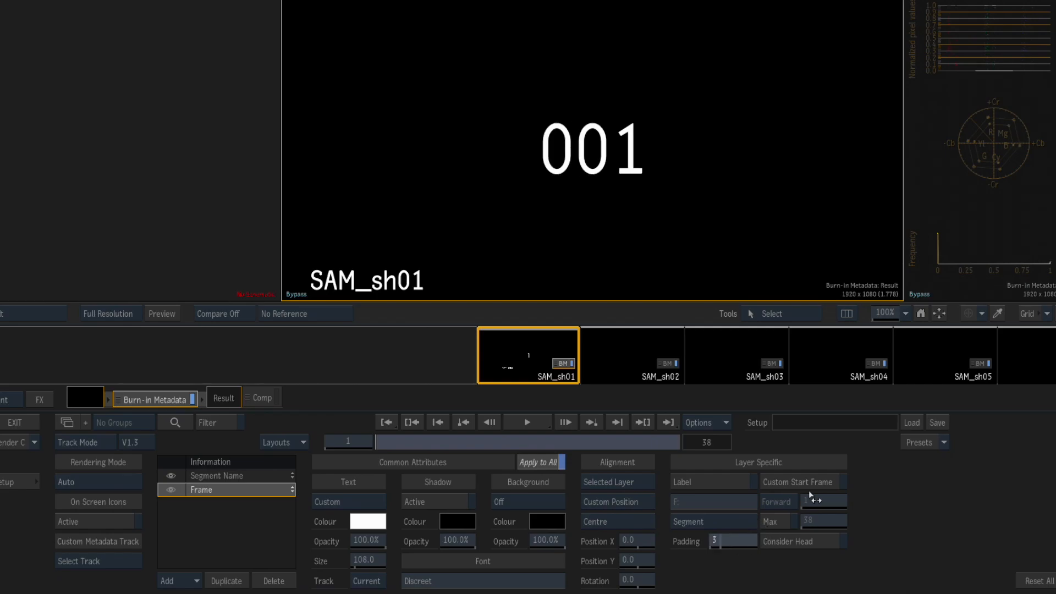
Size the burn-in text to 60, place the segment name at lower left and frame number at lower right of the image, and exit the editor.
left_click(223, 477)
left_click(373, 558)
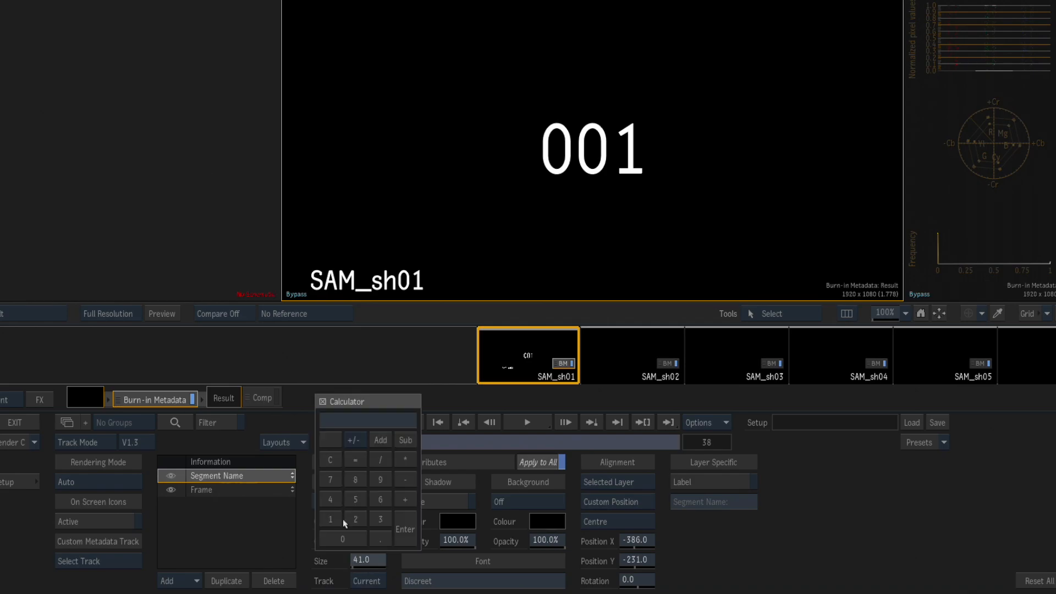
key("Return")
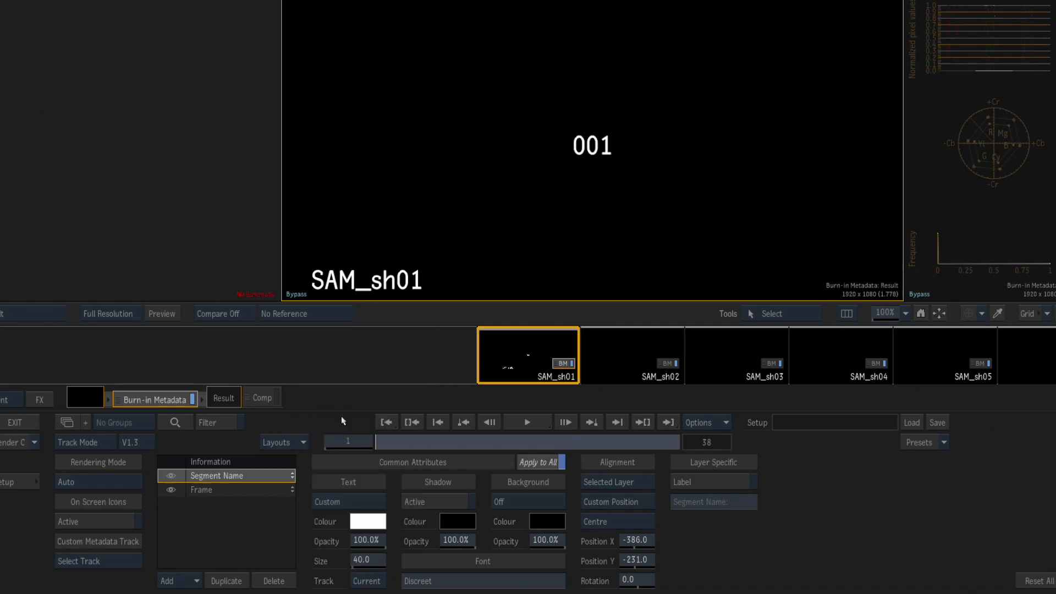
left_click(212, 490)
left_click_drag(637, 560, 543, 551)
left_click_drag(637, 540, 816, 520)
left_click_drag(637, 560, 645, 561)
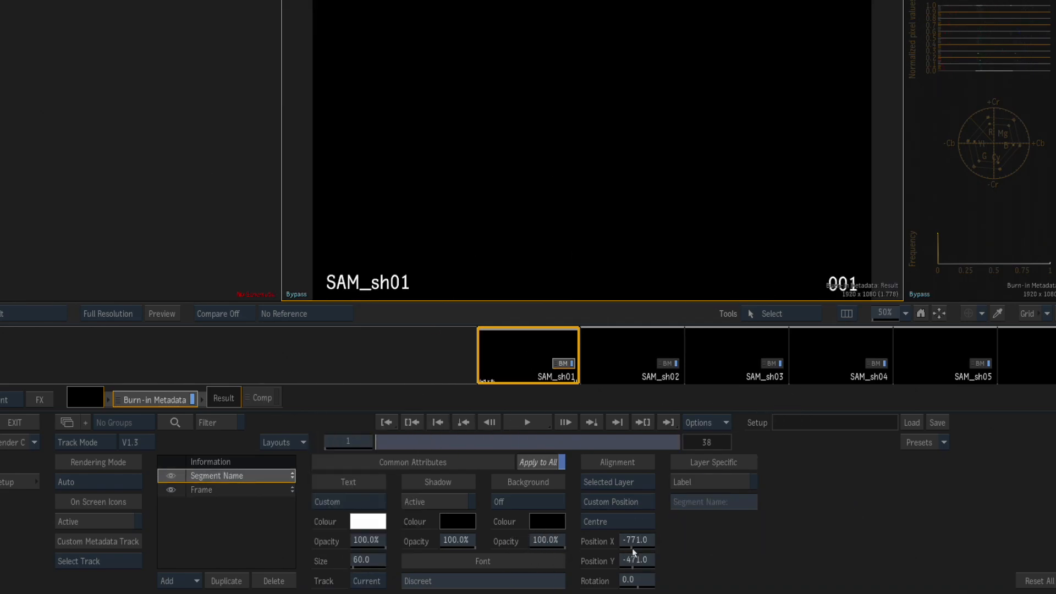
left_click_drag(646, 559, 640, 559)
left_click(27, 423)
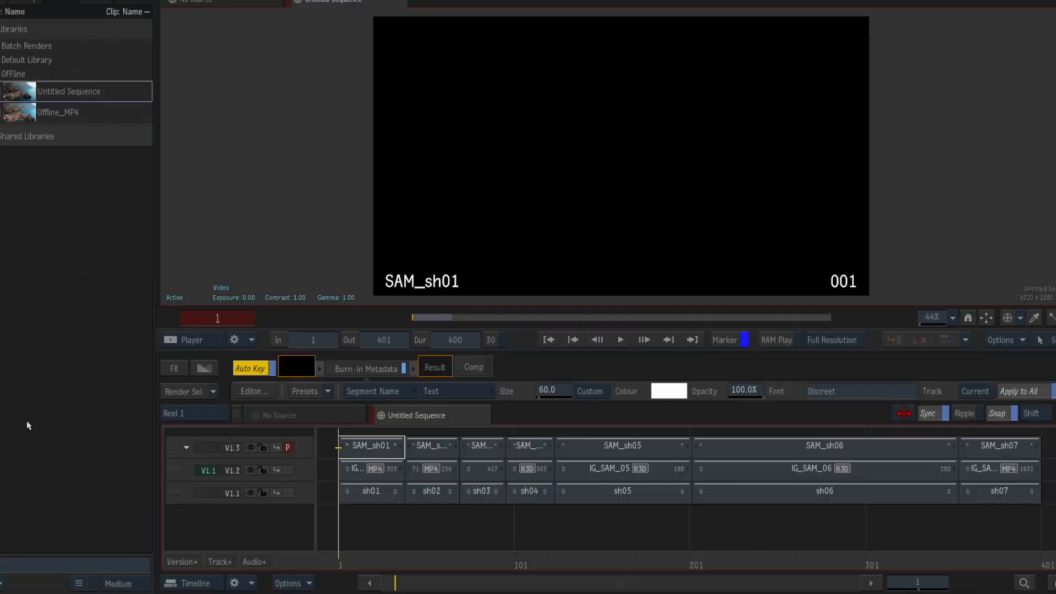
Park the playhead at frame 1 and copy the Burn-in Metadata effect of segment SAM_sh01.
left_click_drag(352, 567, 335, 480)
left_click(376, 448)
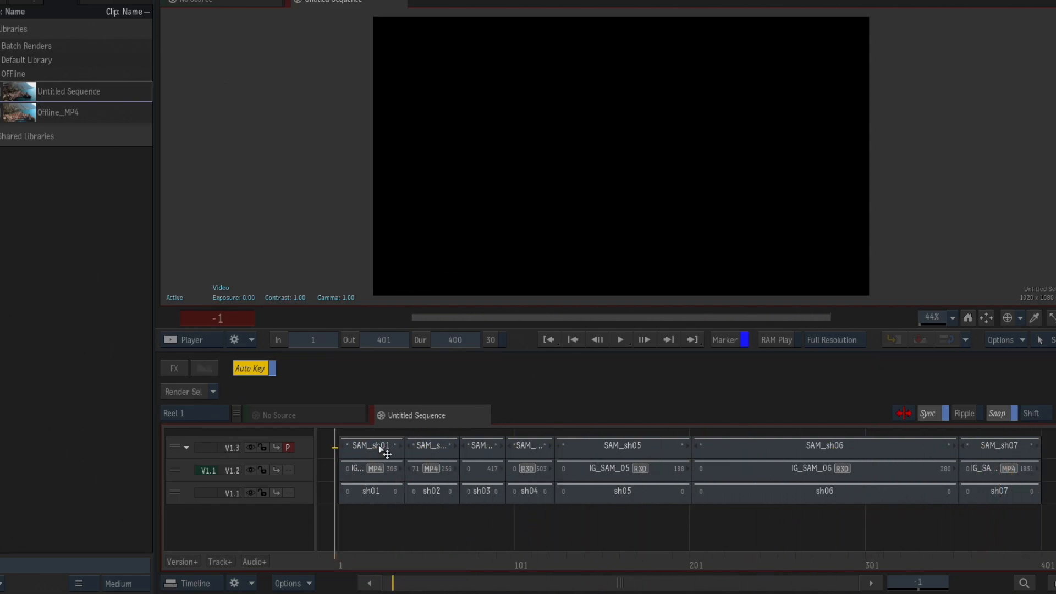
mouse_move(355, 557)
left_mouse_down()
mouse_move(363, 551)
mouse_move(341, 553)
left_mouse_up()
left_click(358, 444)
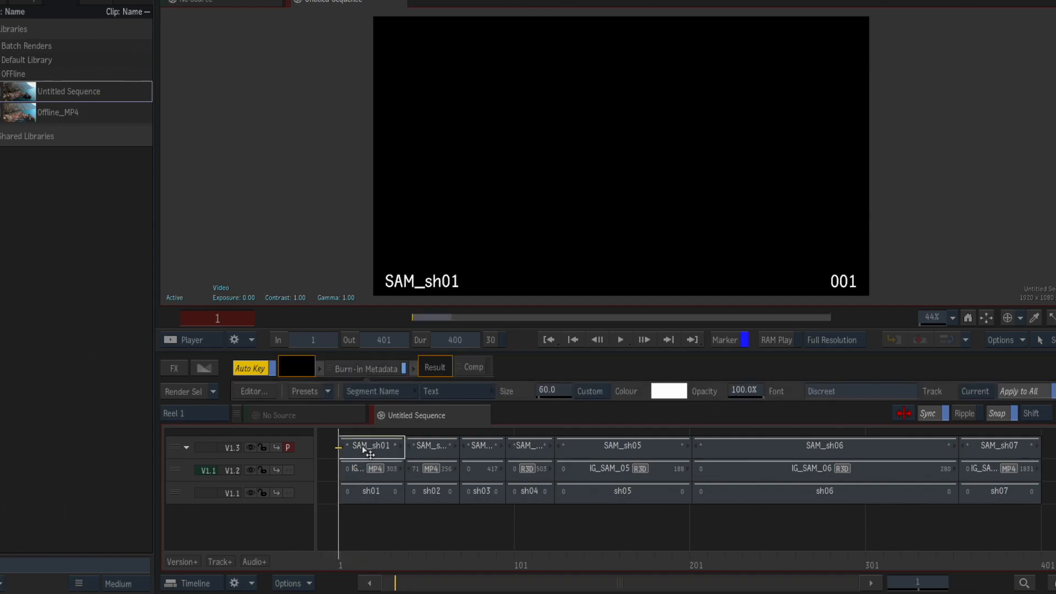
right_click(375, 374)
left_click(429, 385)
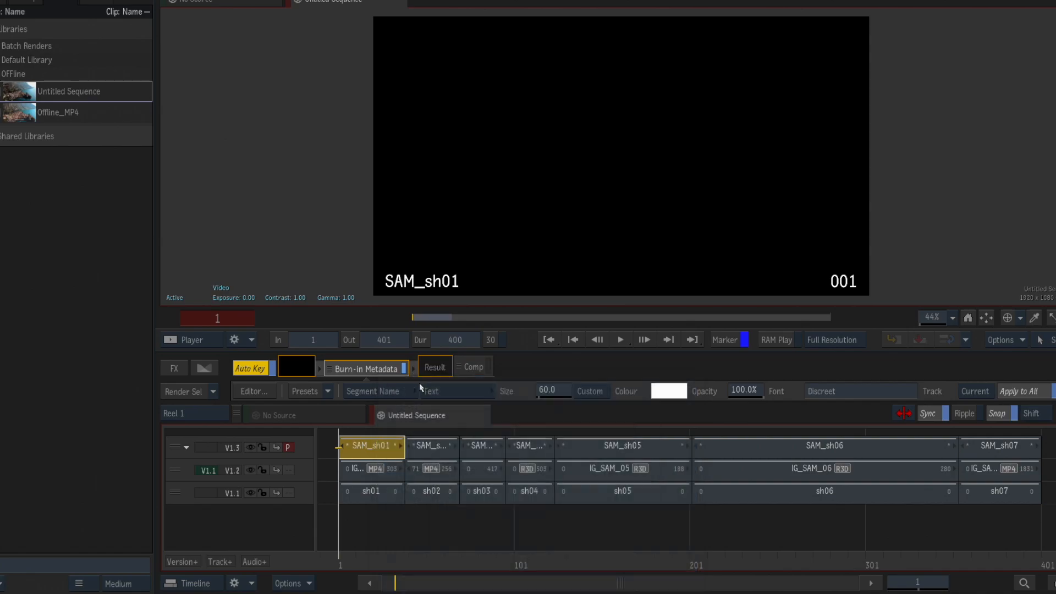
Paste the Burn-in Metadata effect onto segments SAM_sh02 through SAM_sh07.
left_click(435, 447)
left_click(1018, 458, "shift")
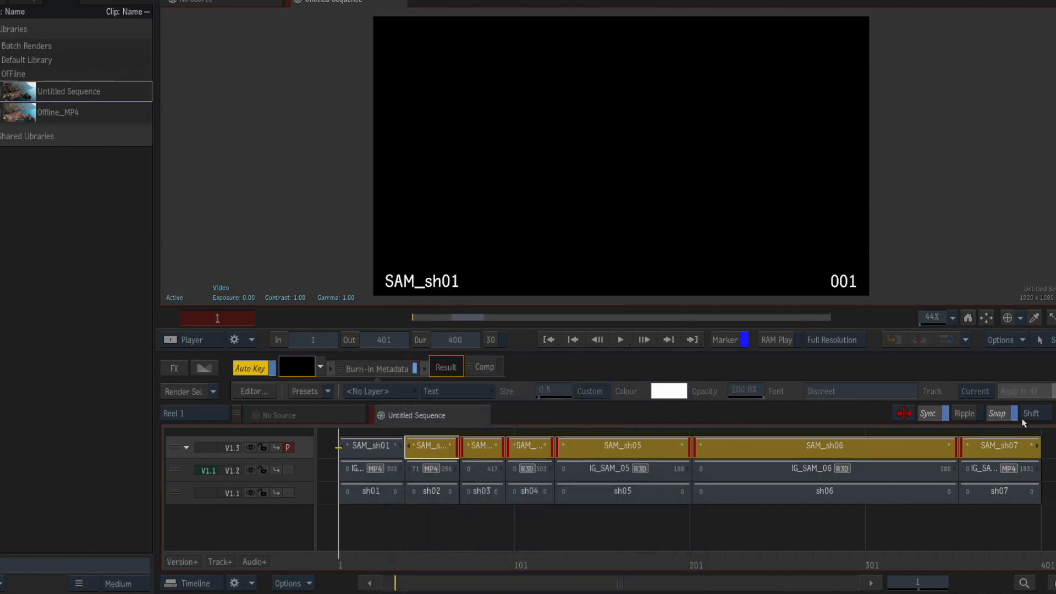
right_click(435, 448)
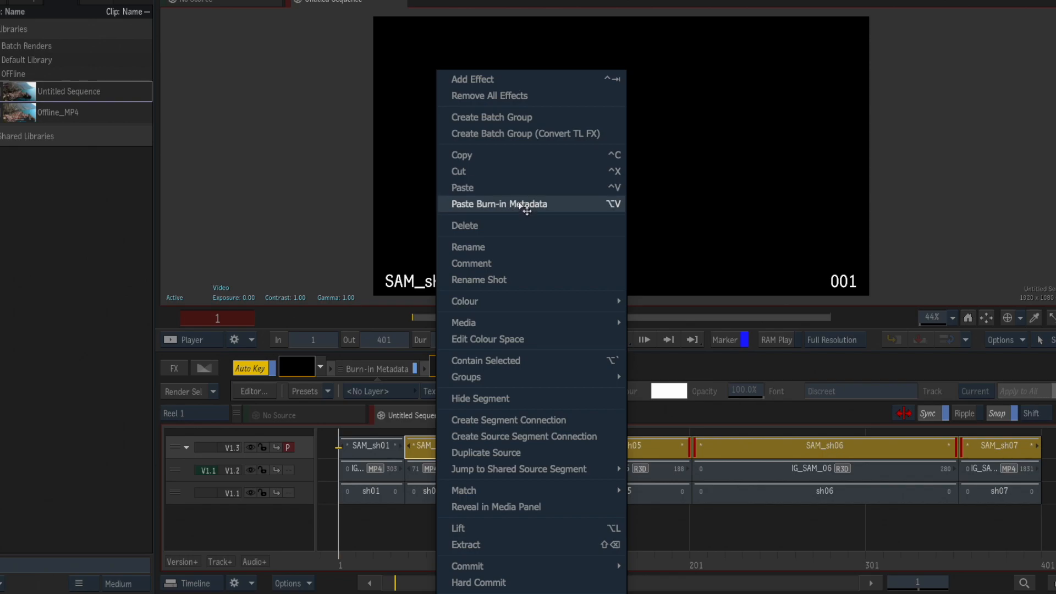
left_click(526, 209)
Enable Comp on SAM_sh01 and set its blend mode to Screen, with the playhead at frame 8.
mouse_move(374, 559)
left_mouse_down()
mouse_move(729, 541)
mouse_move(1032, 490)
mouse_move(771, 488)
mouse_move(330, 512)
mouse_move(364, 438)
left_mouse_up()
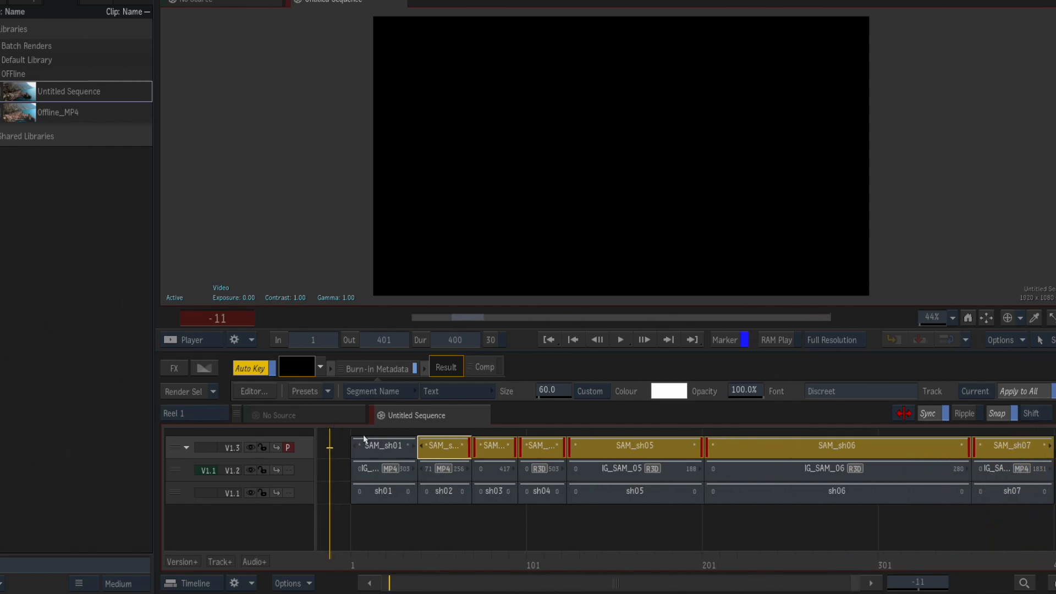
left_click(1049, 581)
key("ctrl+a")
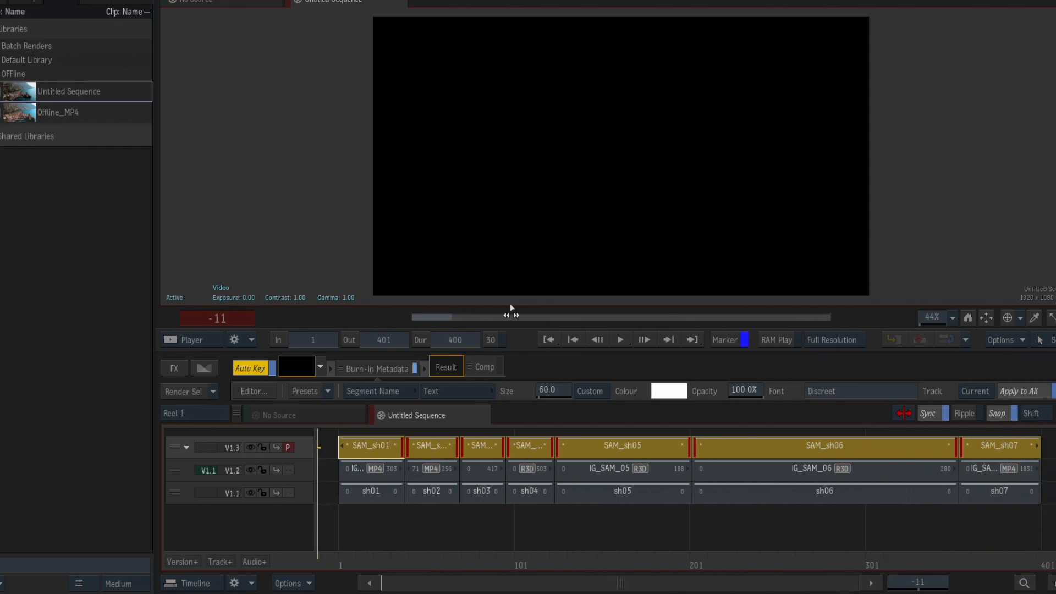
left_click(484, 367)
left_click_drag(354, 567, 351, 561)
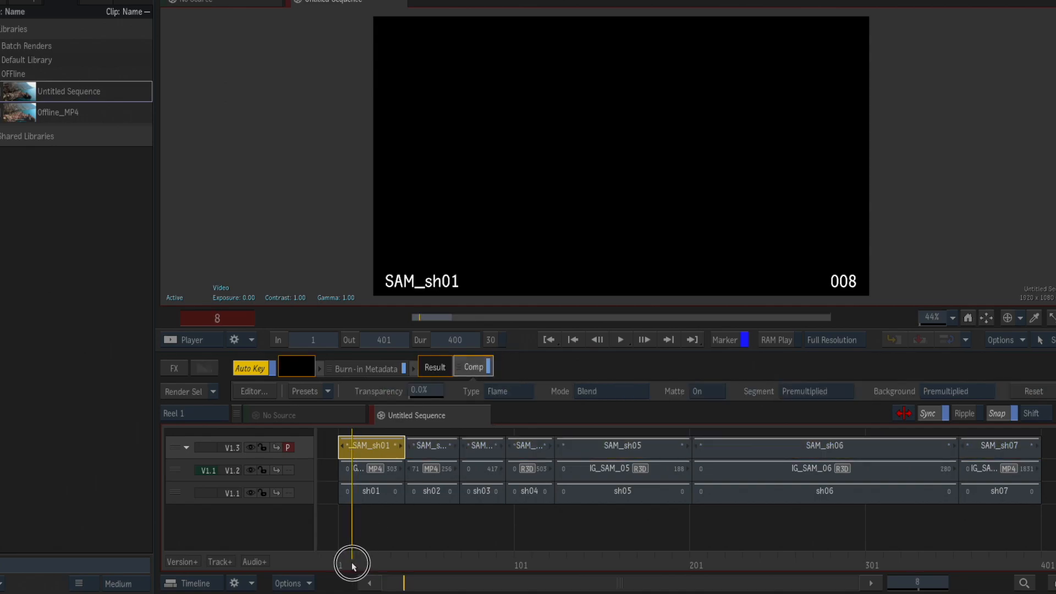
left_click(604, 391)
left_click(628, 333)
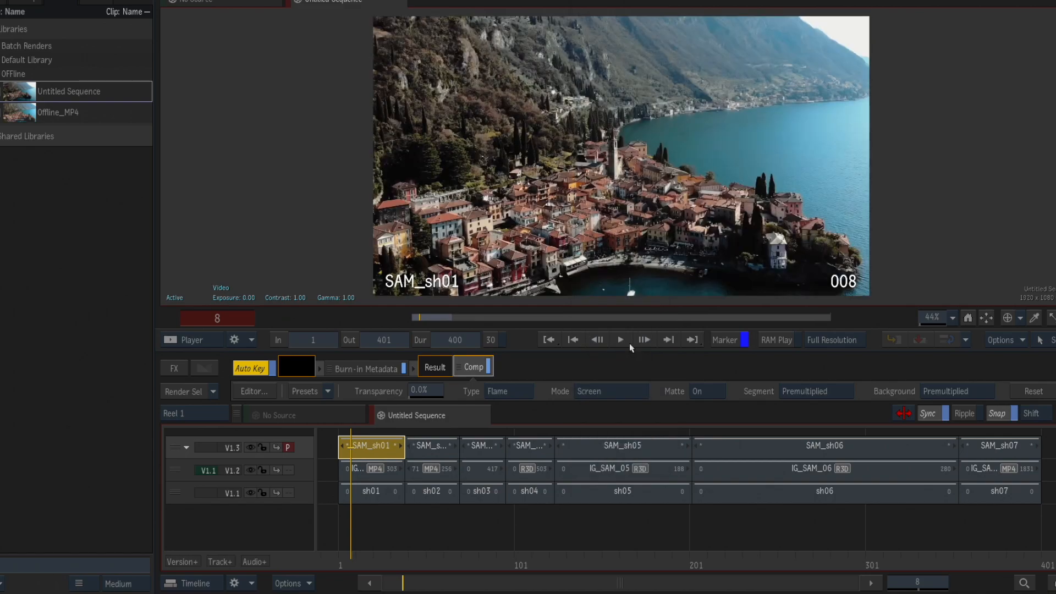
Apply the Screen comp to SAM_sh02 through SAM_sh07 and scrub the sequence to check the burn-ins over the footage.
left_click_drag(345, 561, 801, 475)
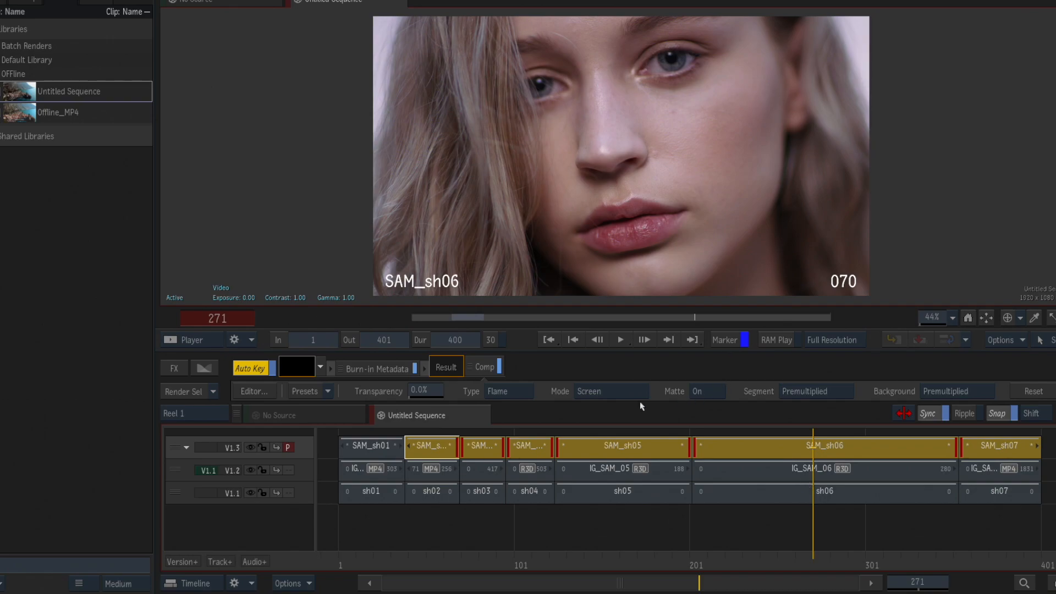
left_click(426, 560)
left_click_drag(426, 560, 484, 544)
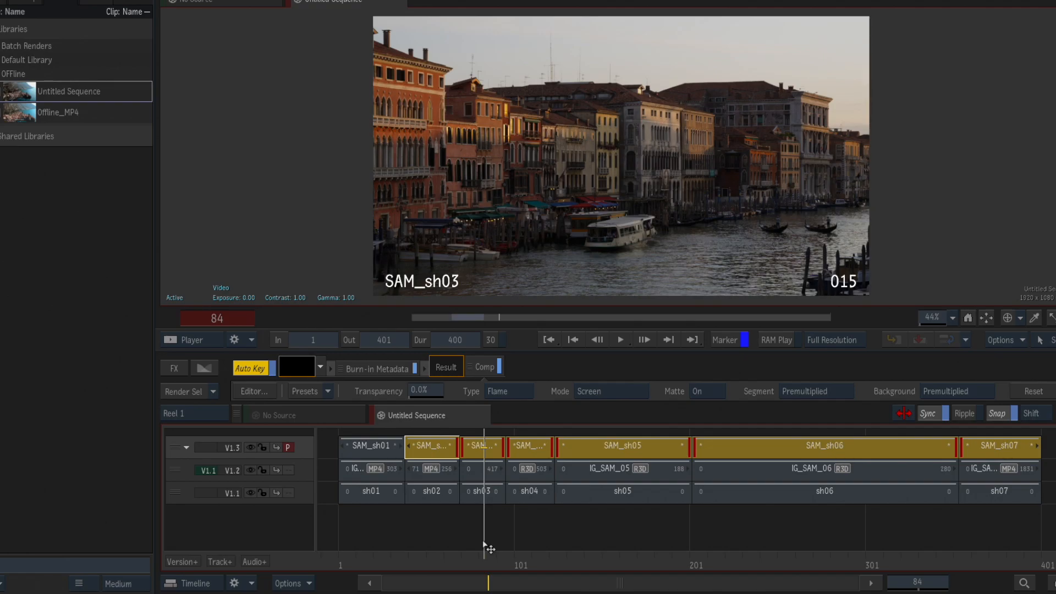
Hide the burn-in track V1.3 and scrub the sequence from SAM_sh01 to SAM_sh05 to view the footage without burn-ins.
left_click_drag(748, 525, 584, 475)
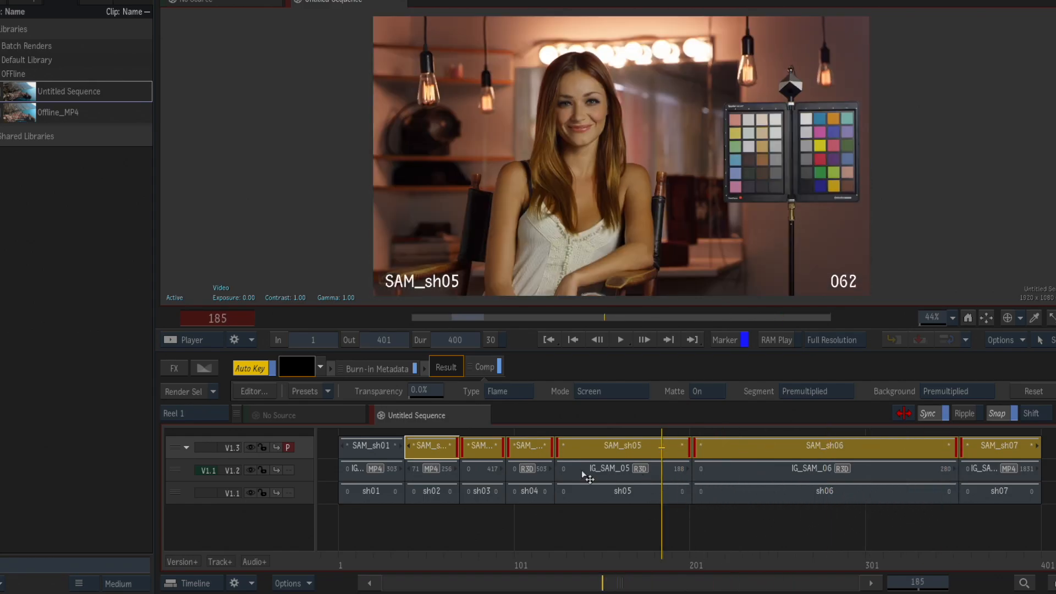
left_click(385, 559)
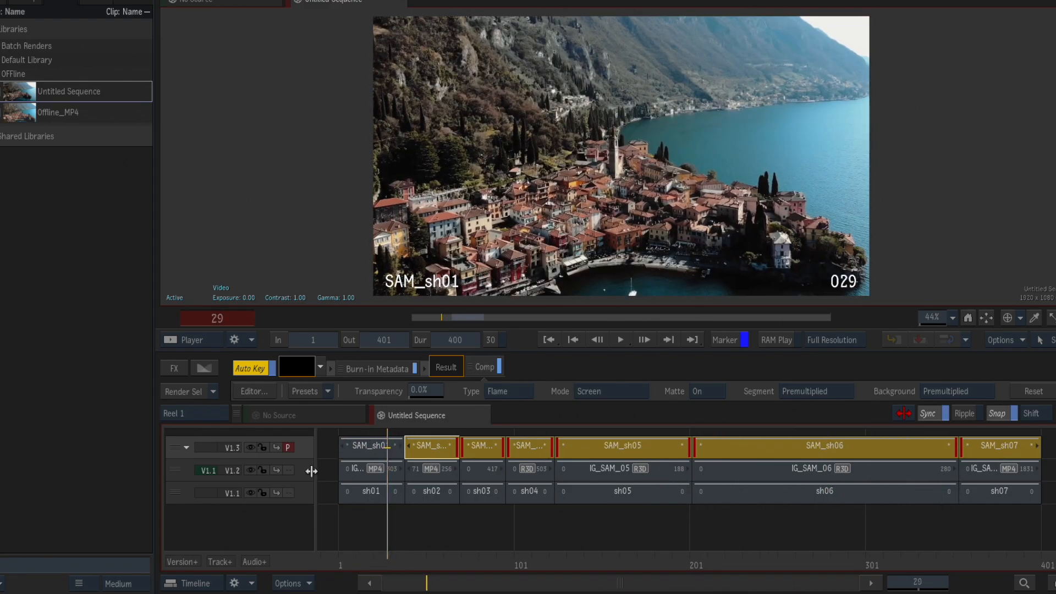
left_click(247, 447)
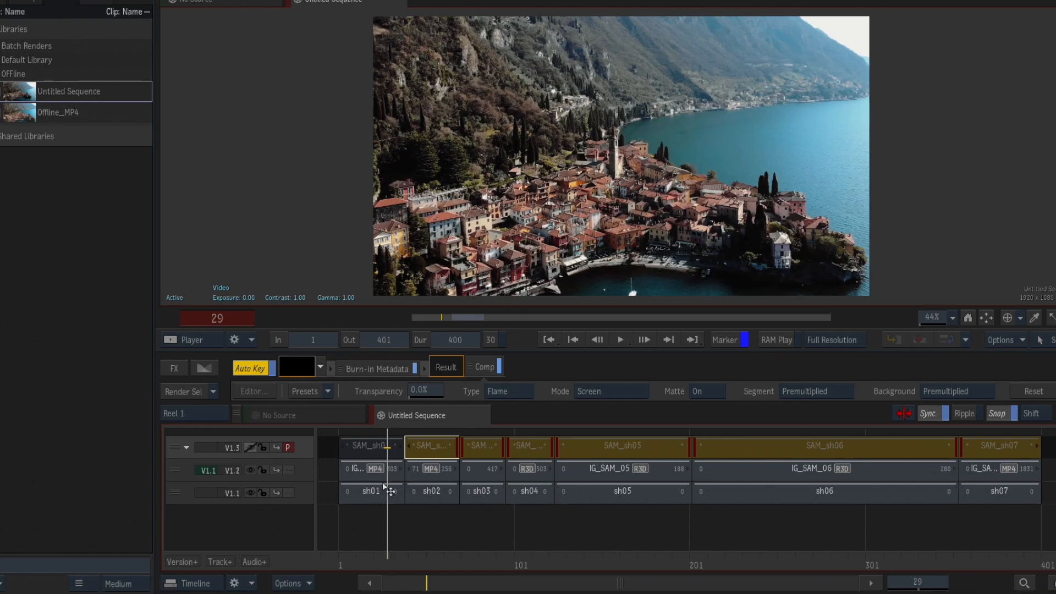
mouse_move(387, 567)
left_mouse_down()
mouse_move(370, 561)
mouse_move(437, 547)
mouse_move(914, 523)
mouse_move(403, 500)
left_mouse_up()
left_click(250, 448)
left_click(250, 447)
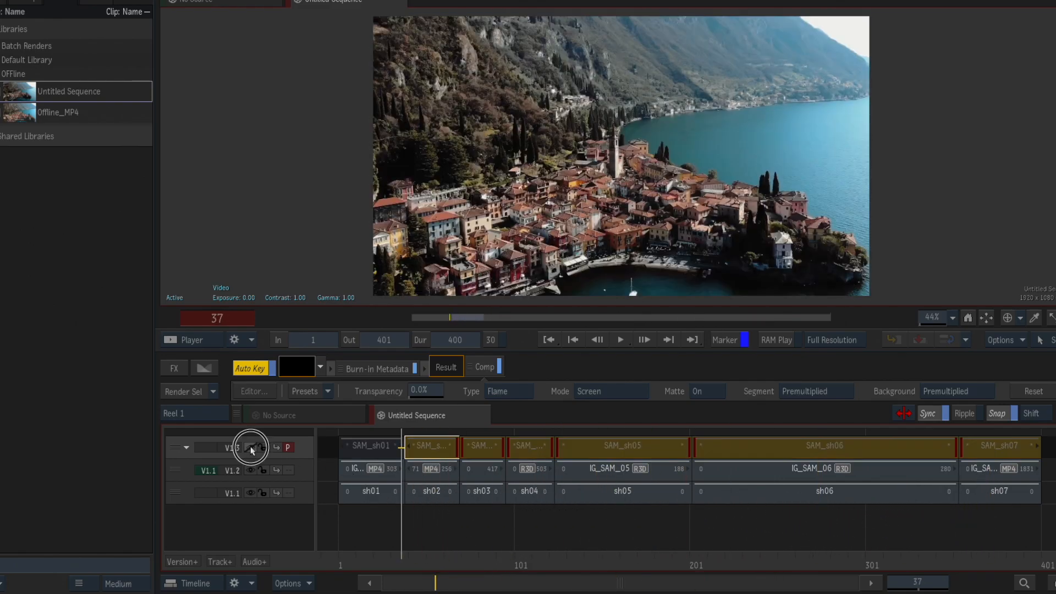
left_click_drag(420, 567, 609, 529)
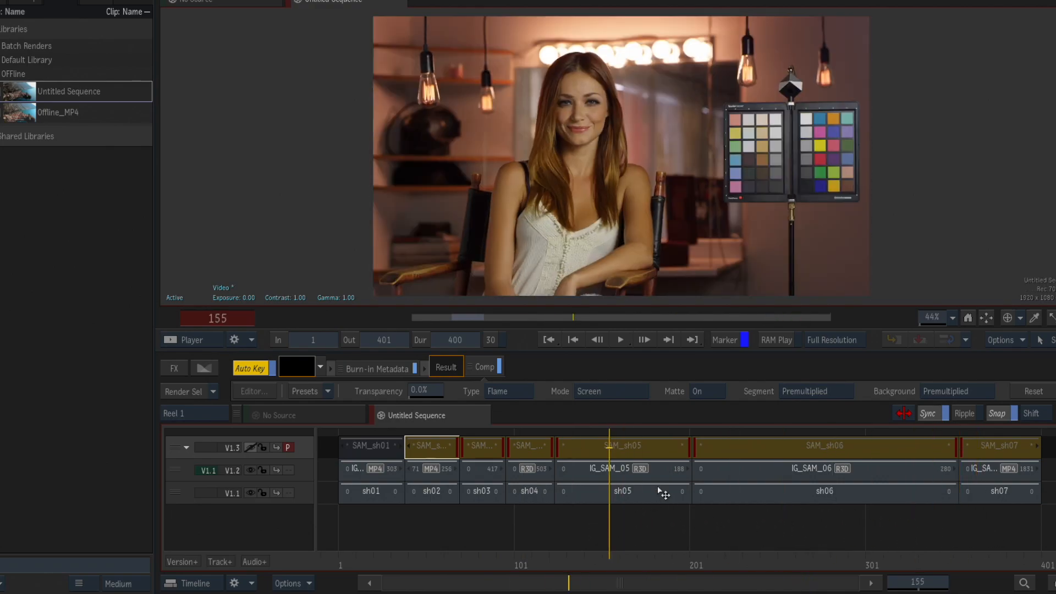
Make track V1.3 visible again and select the first MP4 segment on track V1.2, above sh01.
left_click(251, 447)
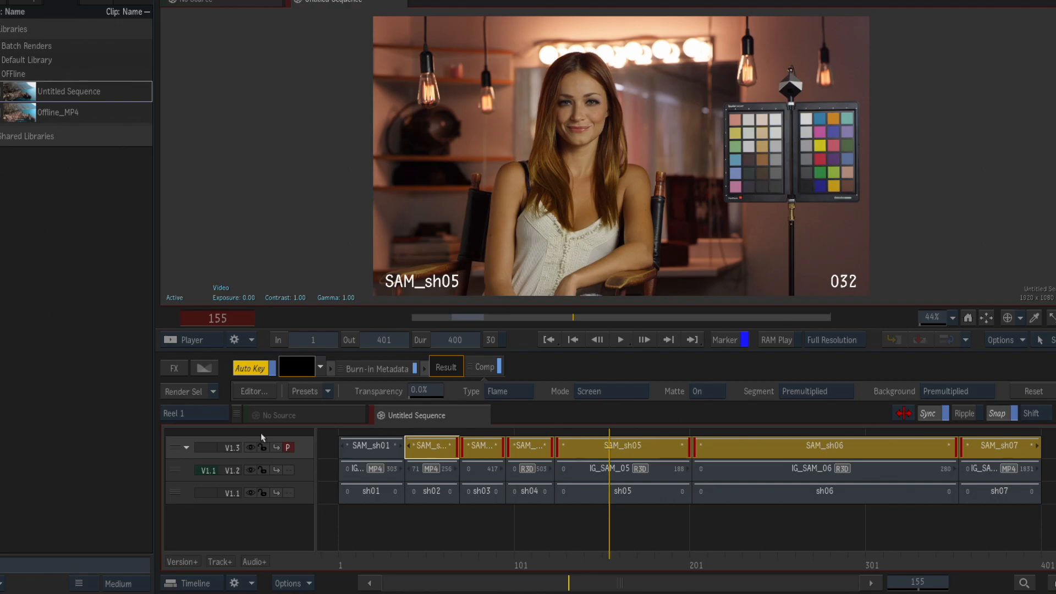
left_click(390, 470)
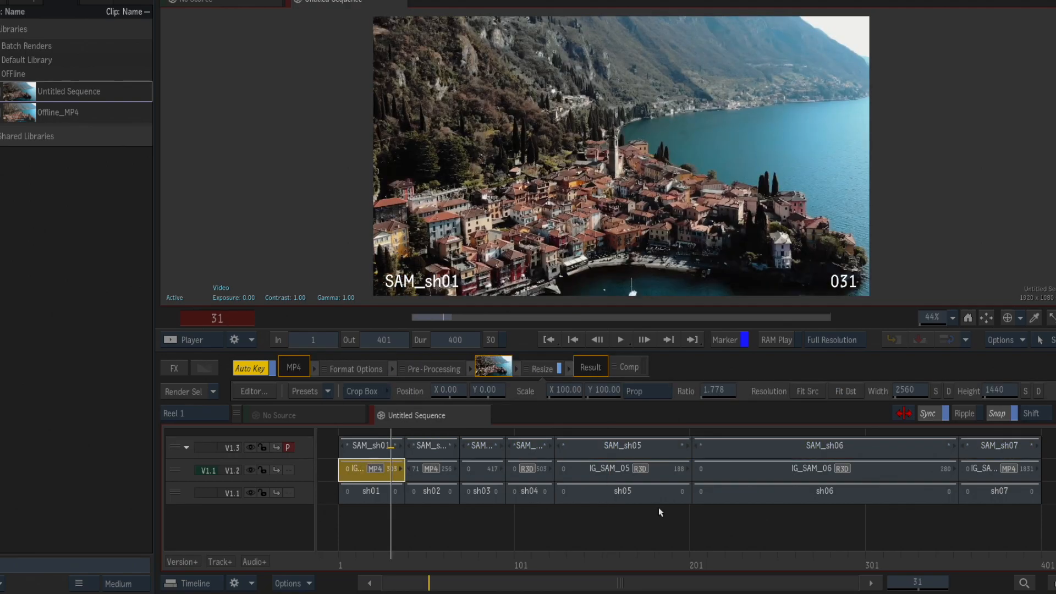